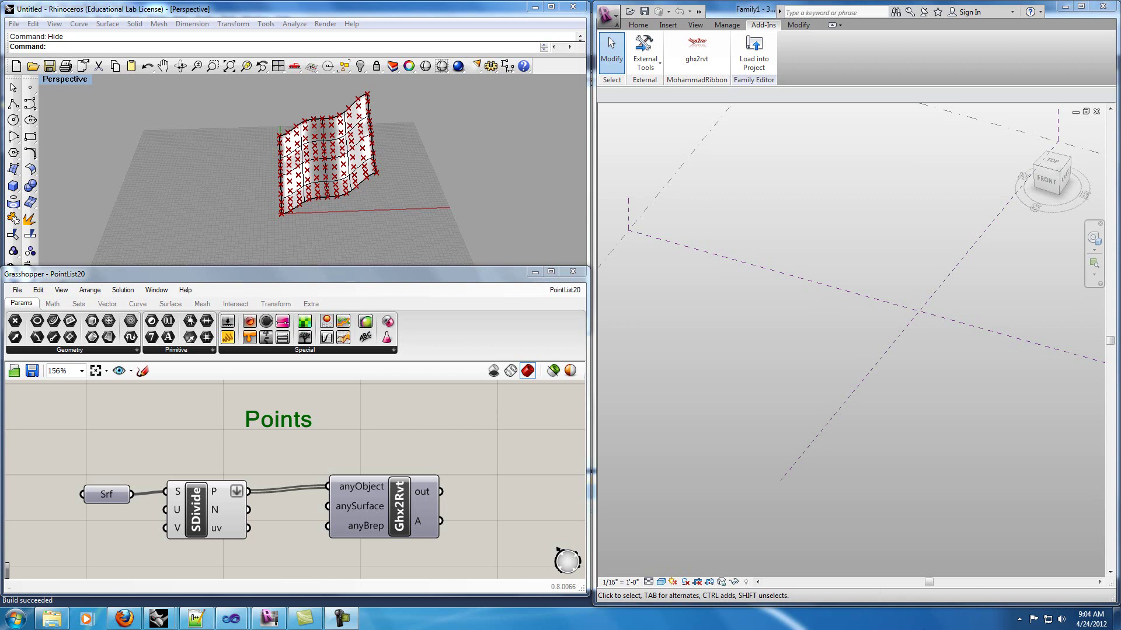
double_click(401, 503)
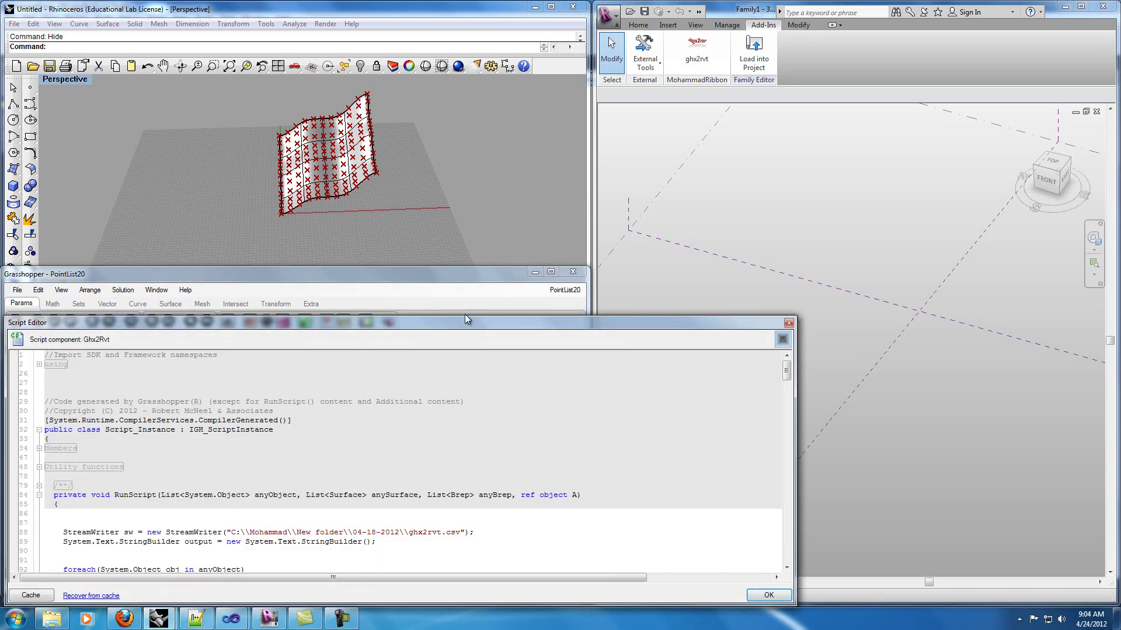
left_click_drag(461, 322, 568, 104)
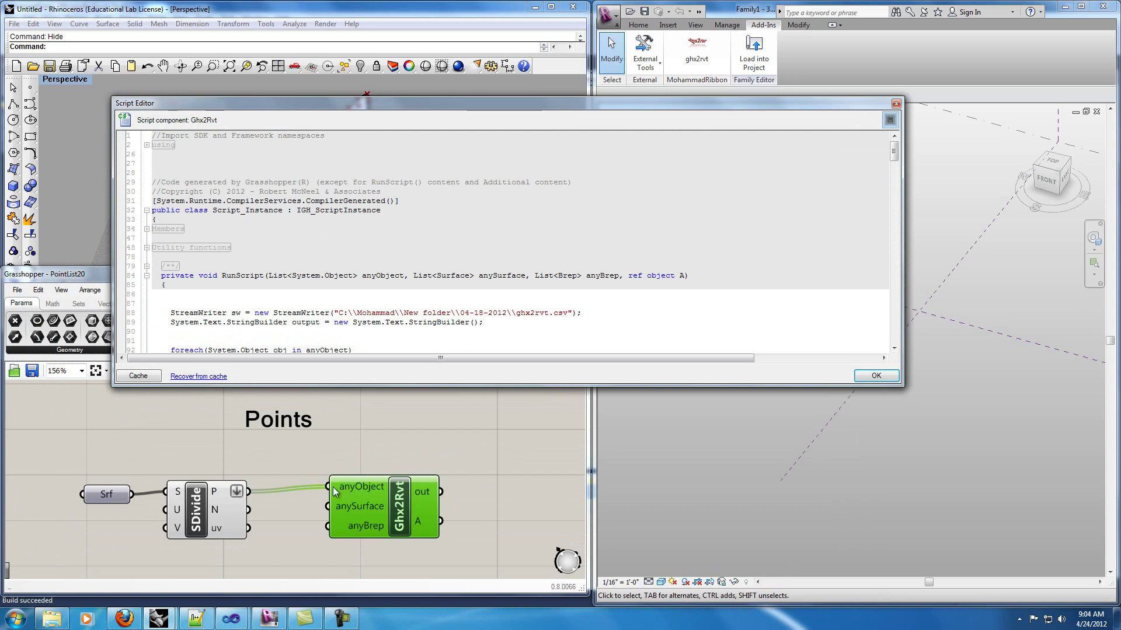
mouse_move(364, 495)
left_click_drag(893, 154, 908, 335)
left_click(876, 375)
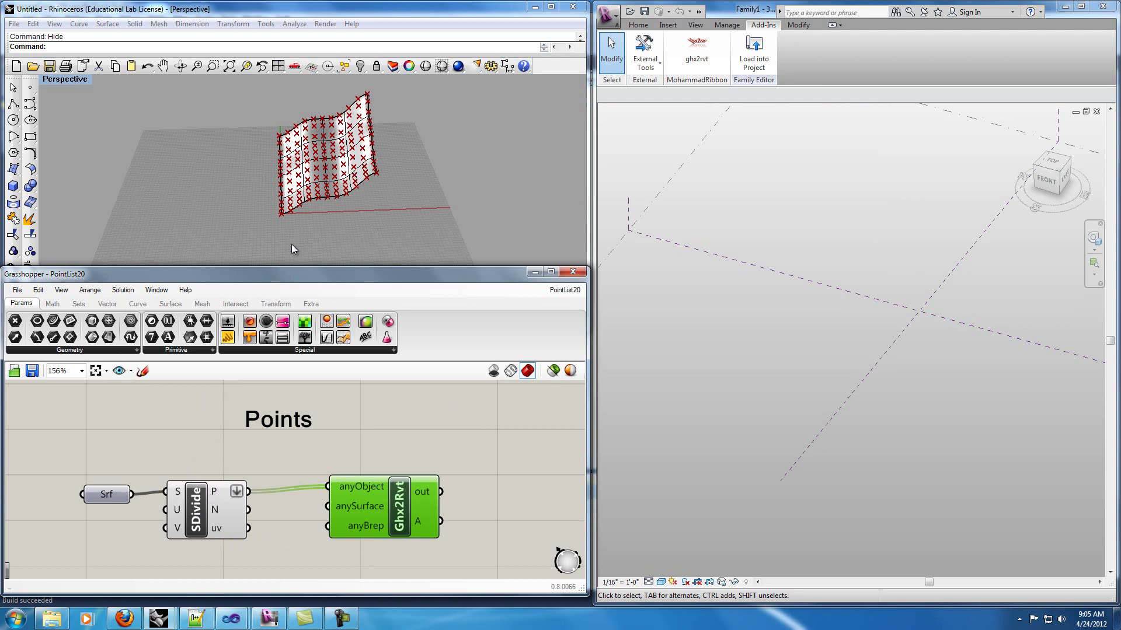
- Orbit the Rhino Perspective view around the pointed surface
right_click_drag(384, 199, 374, 156)
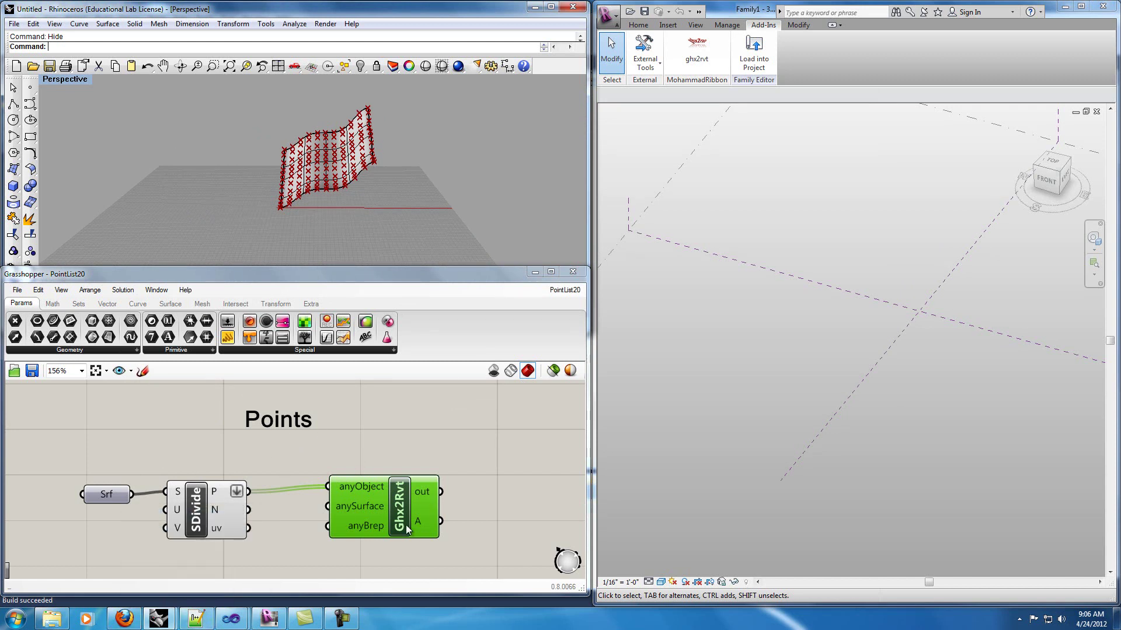
- Reload the changed add-in and ghx2rvt.csv, then scroll through its 121 Point coordinate rows
left_click(195, 619)
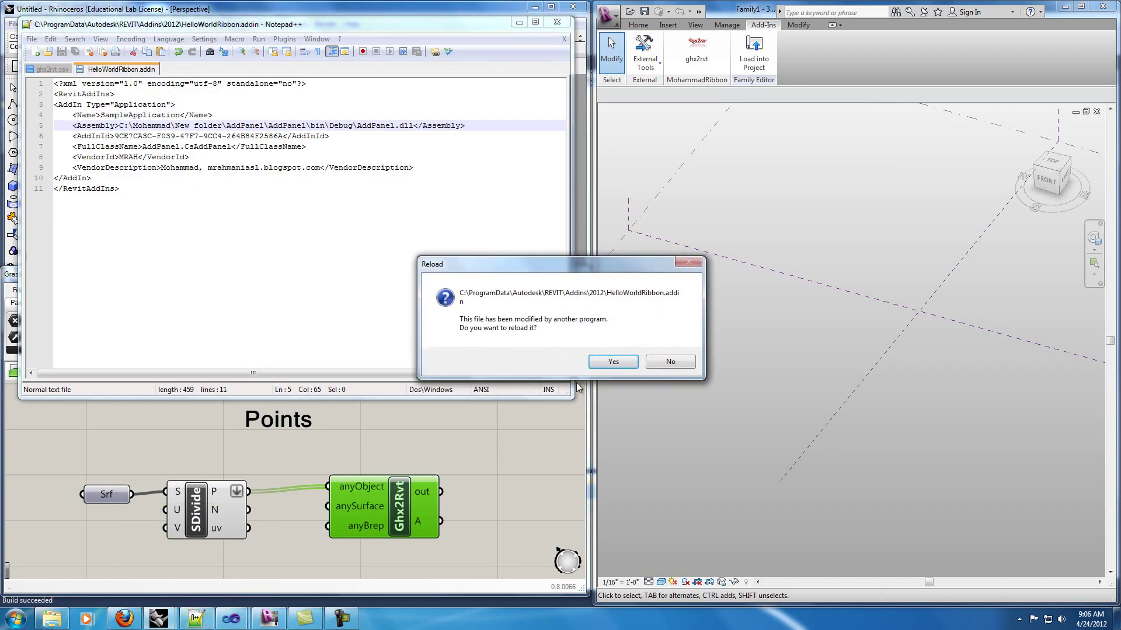
left_click(610, 362)
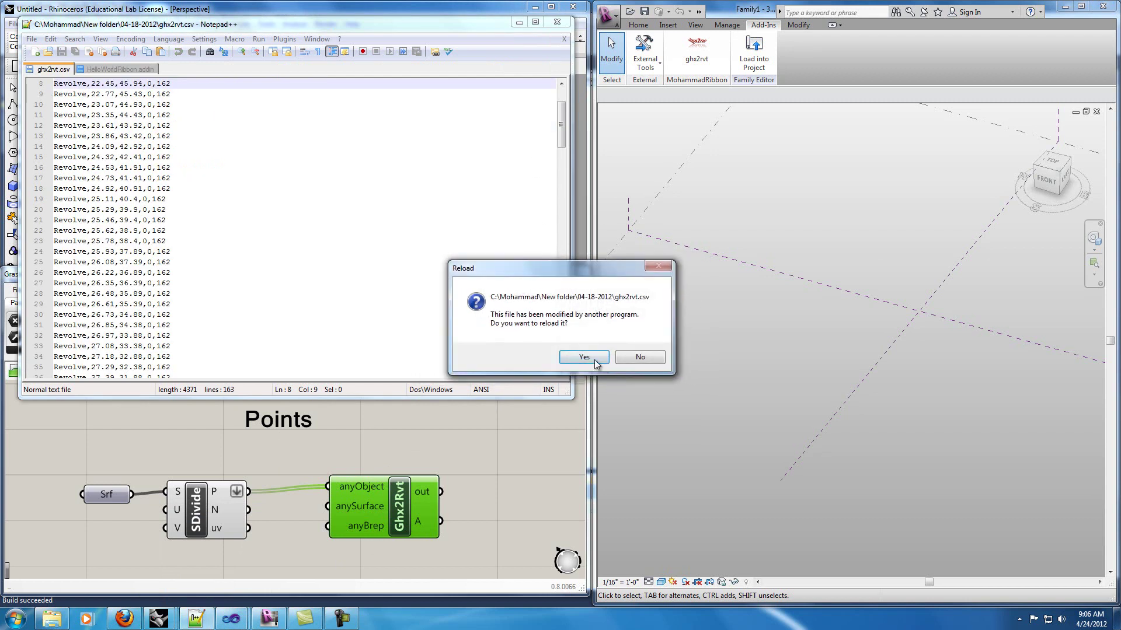
left_click(583, 357)
left_click_drag(561, 136, 564, 210)
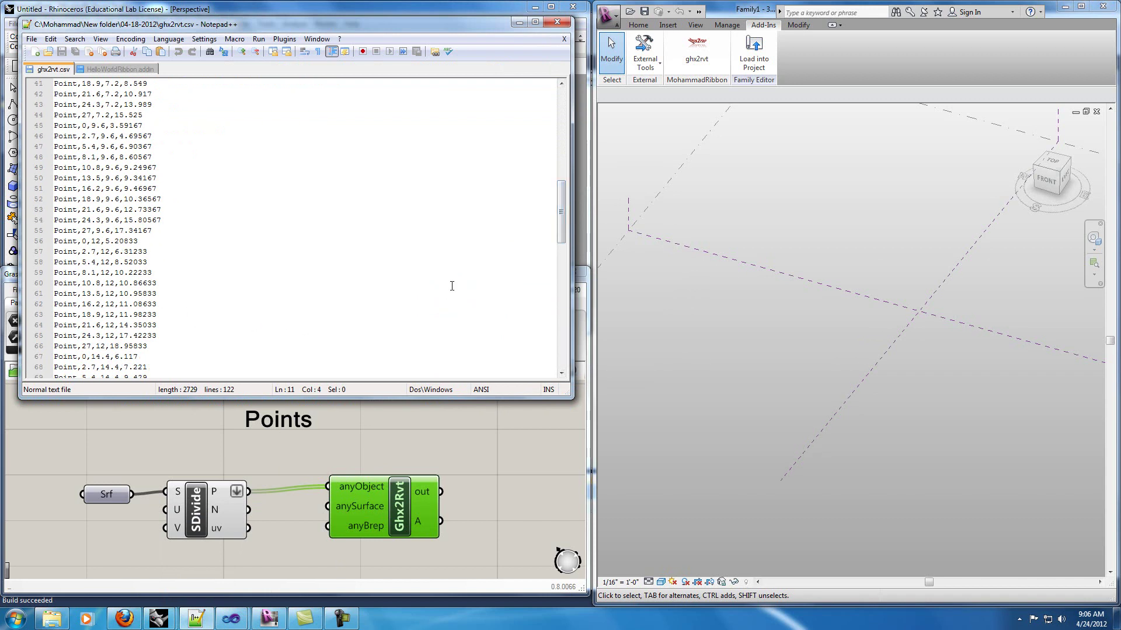
scroll(481, 269, "down", 18)
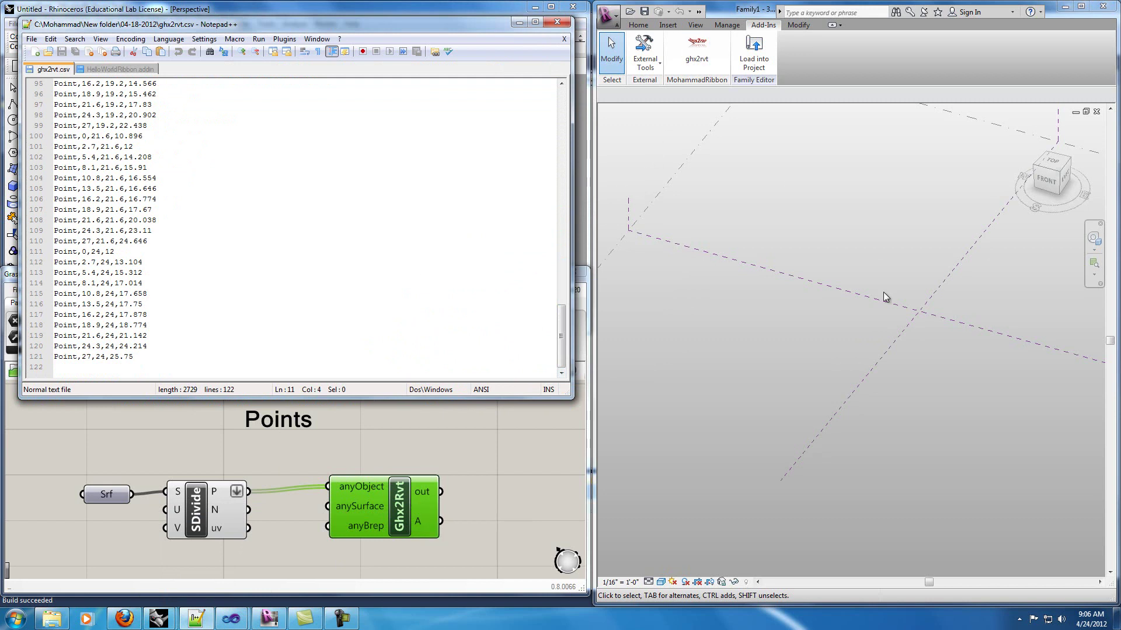
- Import the surface points into the Revit family and orbit and zoom to inspect the purple grid
left_click(557, 22)
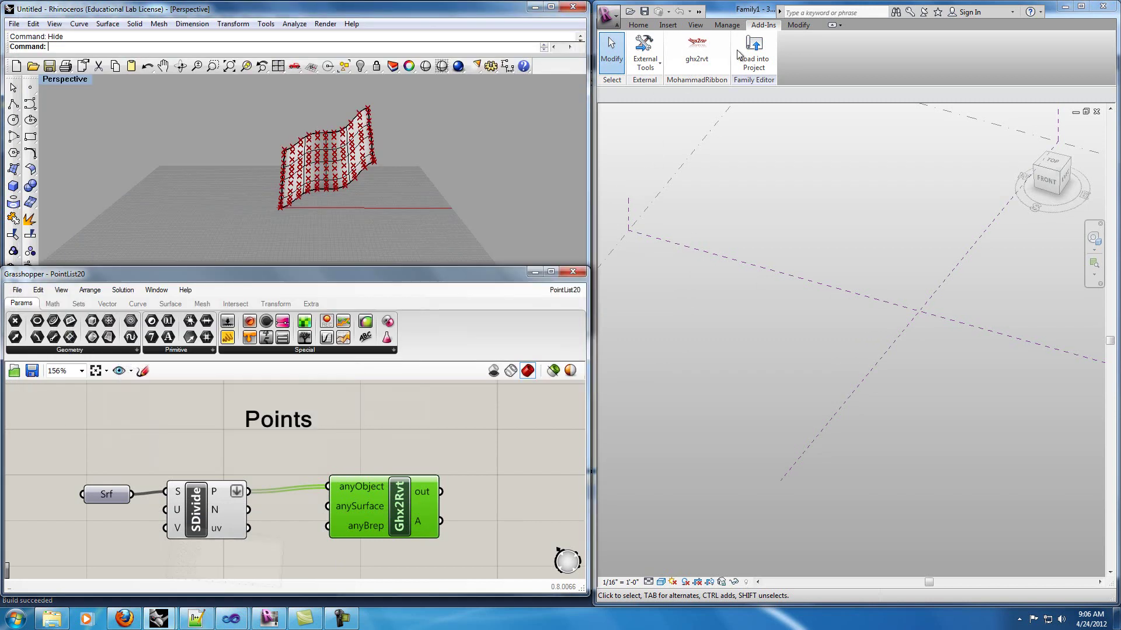
left_click(696, 50)
left_click_drag(1050, 175, 1028, 173)
scroll(905, 237, "up", 2)
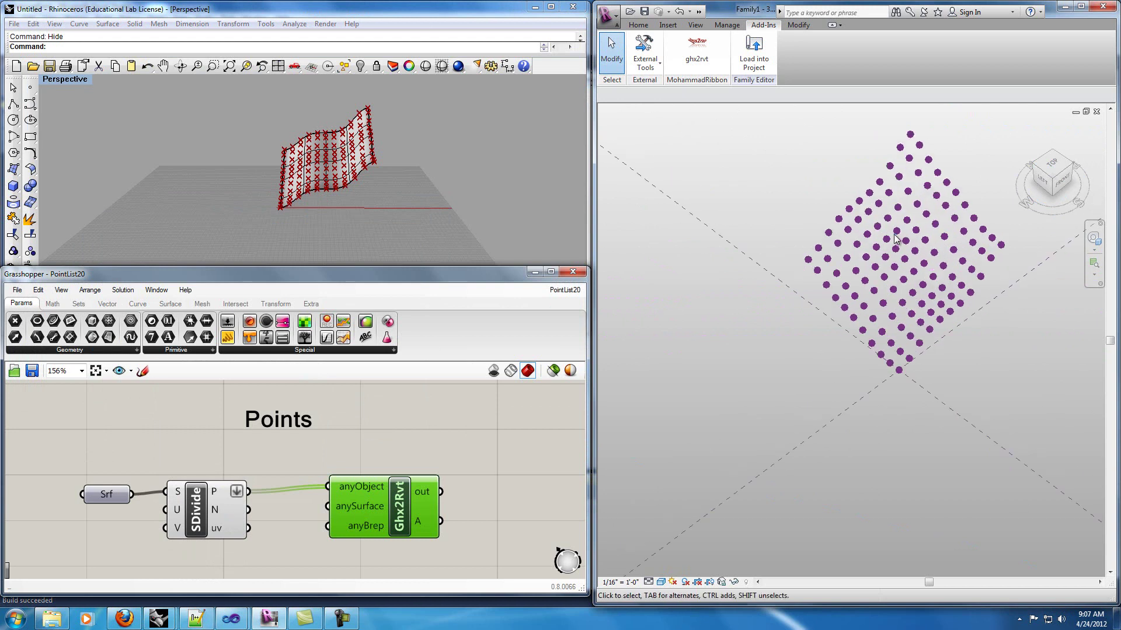
middle_click_drag(995, 362, 934, 365, "shift")
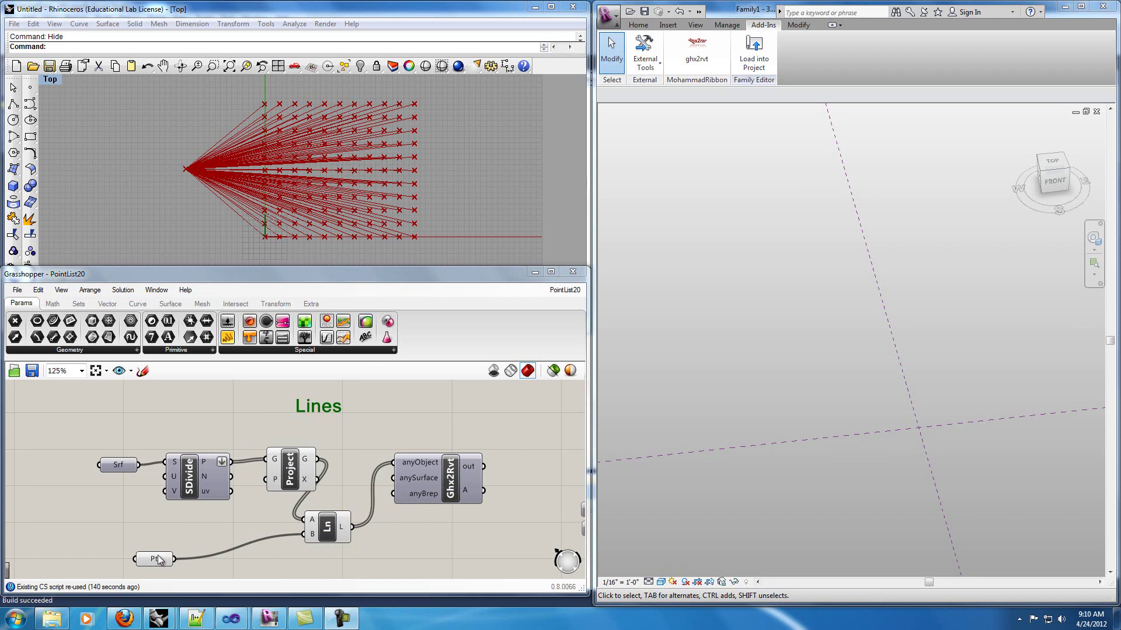
- Reposition the Pt component and select Ghx2Rvt so the line fan is exported to ghx2rvt.csv
left_click_drag(159, 560, 165, 547)
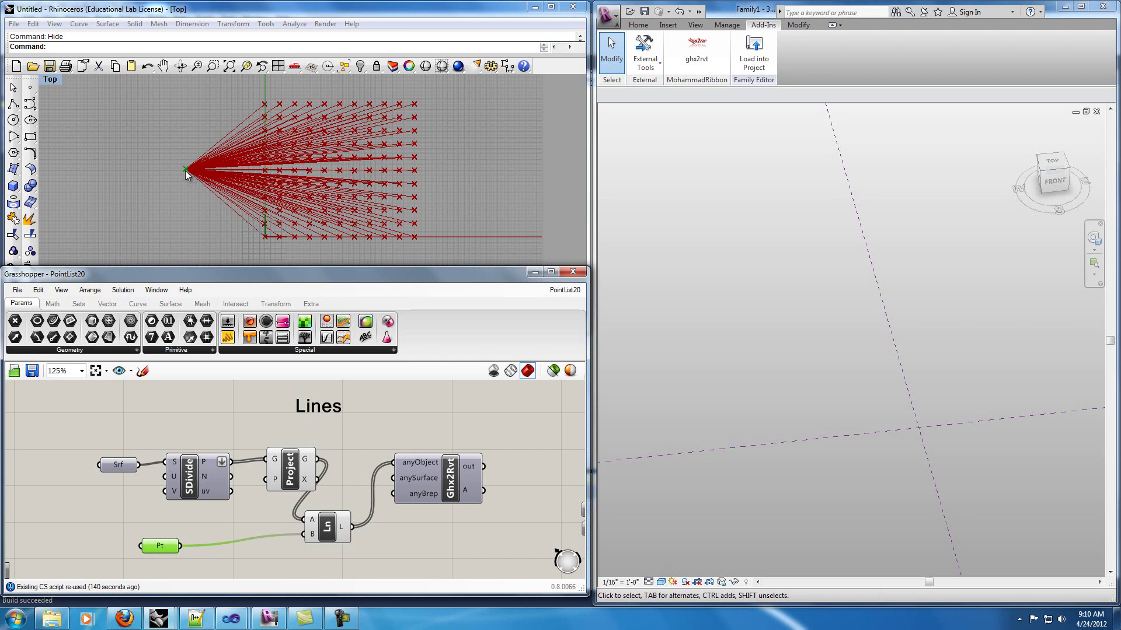
left_click(449, 475)
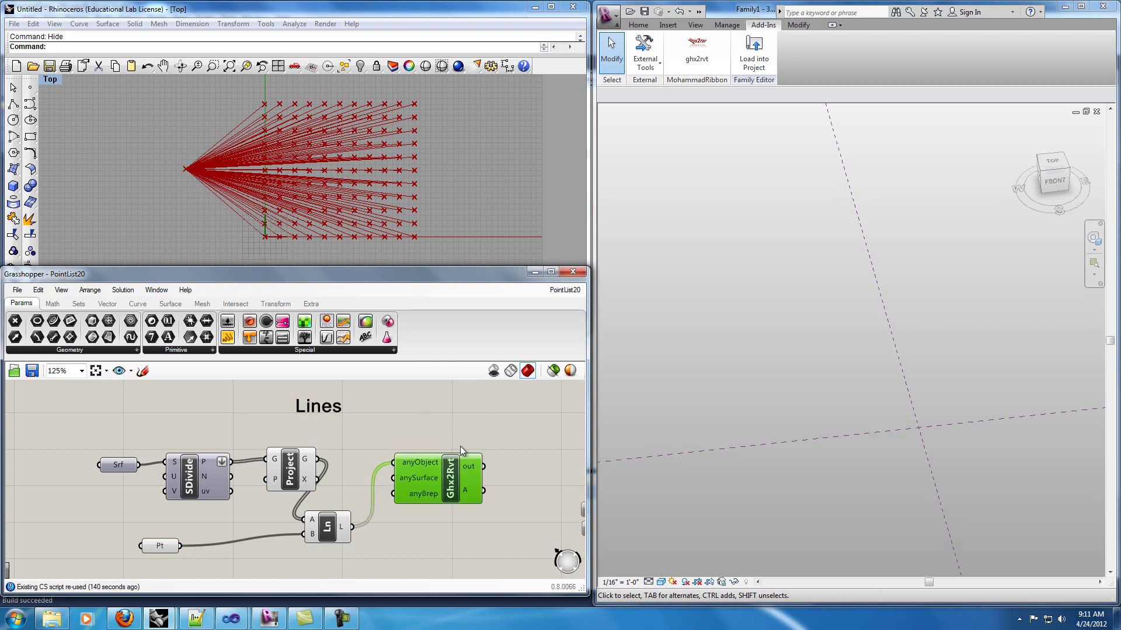
- Reload the CSV and import the fan of lines into Revit, orbiting and zooming to inspect it
left_click(584, 358)
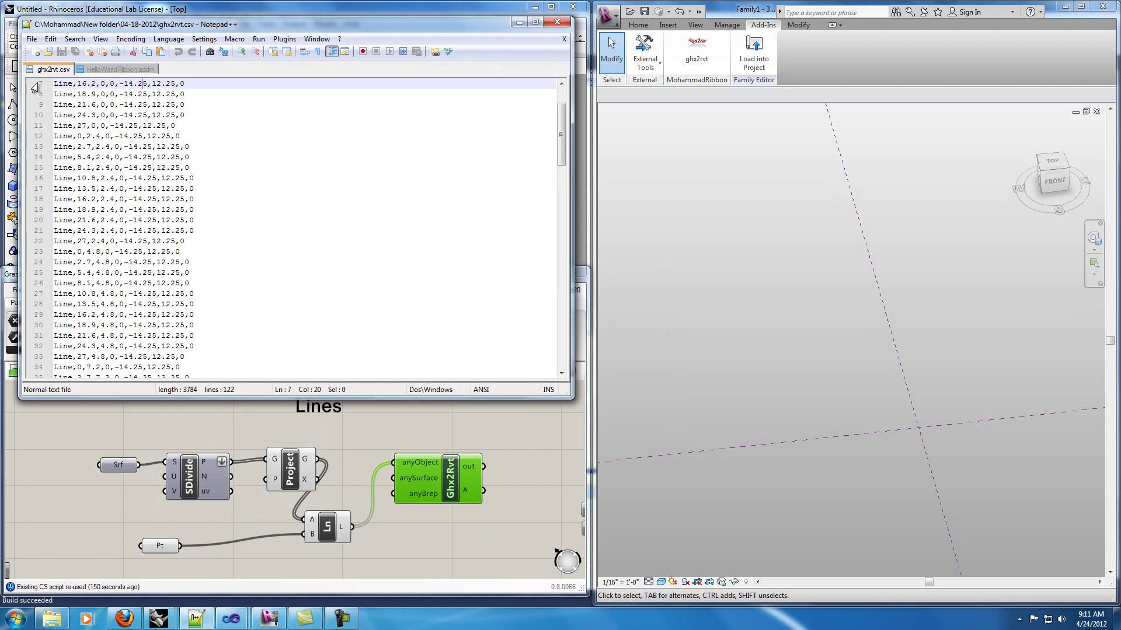
left_click(519, 23)
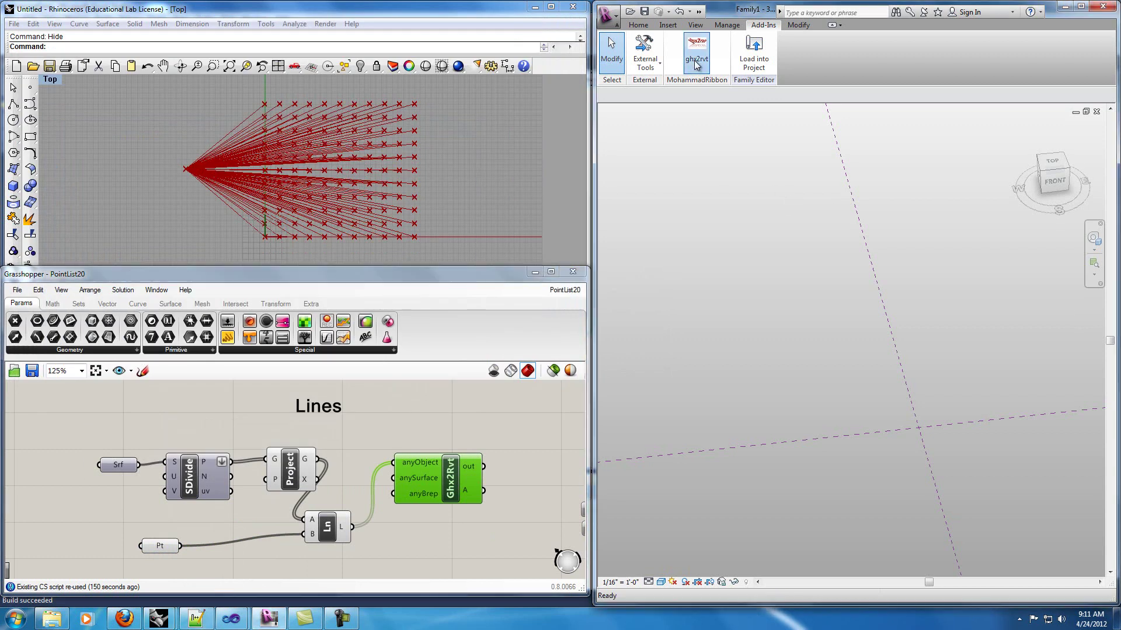
left_click(696, 63)
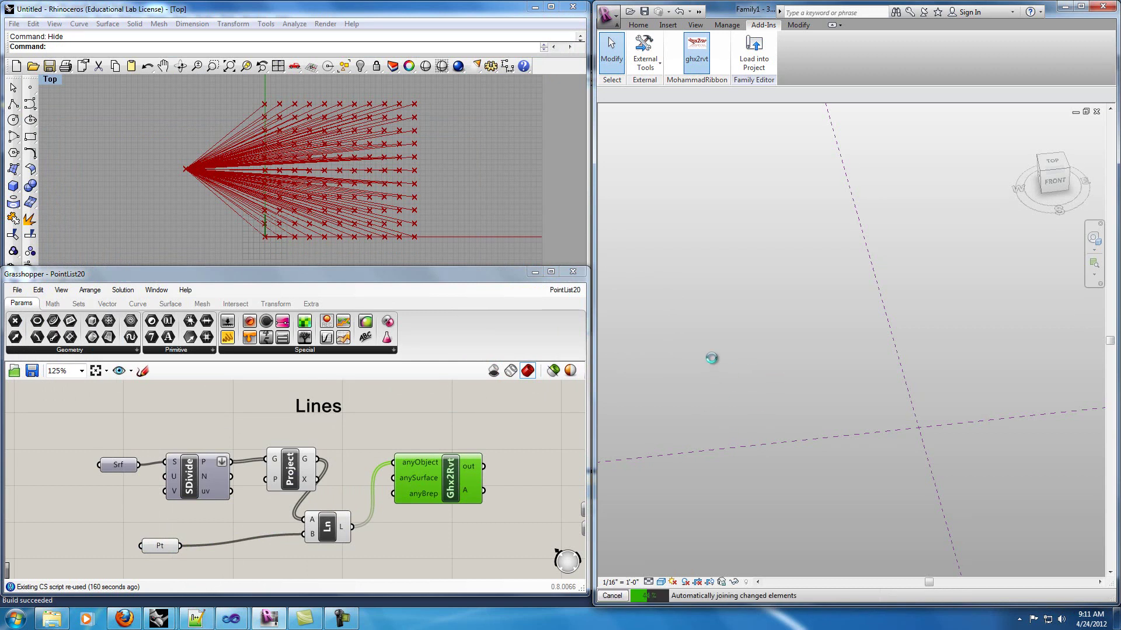
right_click(739, 379)
left_click(711, 362)
middle_click_drag(705, 364, 850, 412, "shift")
scroll(834, 304, "up", 5)
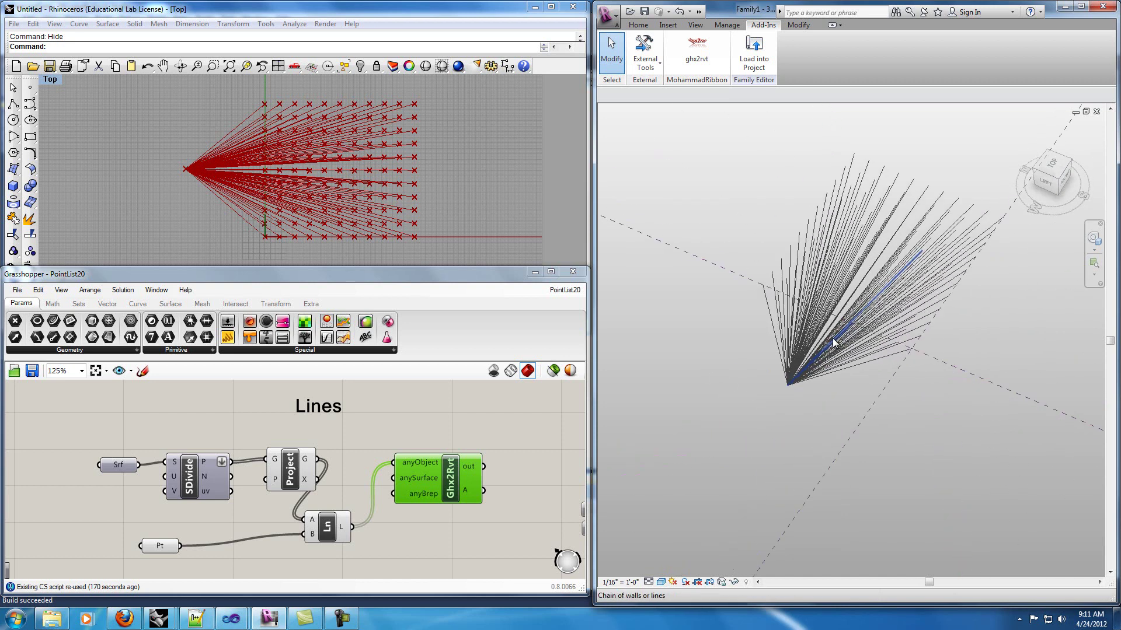
scroll(833, 303, "down", 3)
mouse_move(834, 303)
middle_mouse_down("shift")
mouse_move(823, 315)
mouse_move(840, 318)
middle_mouse_up("shift")
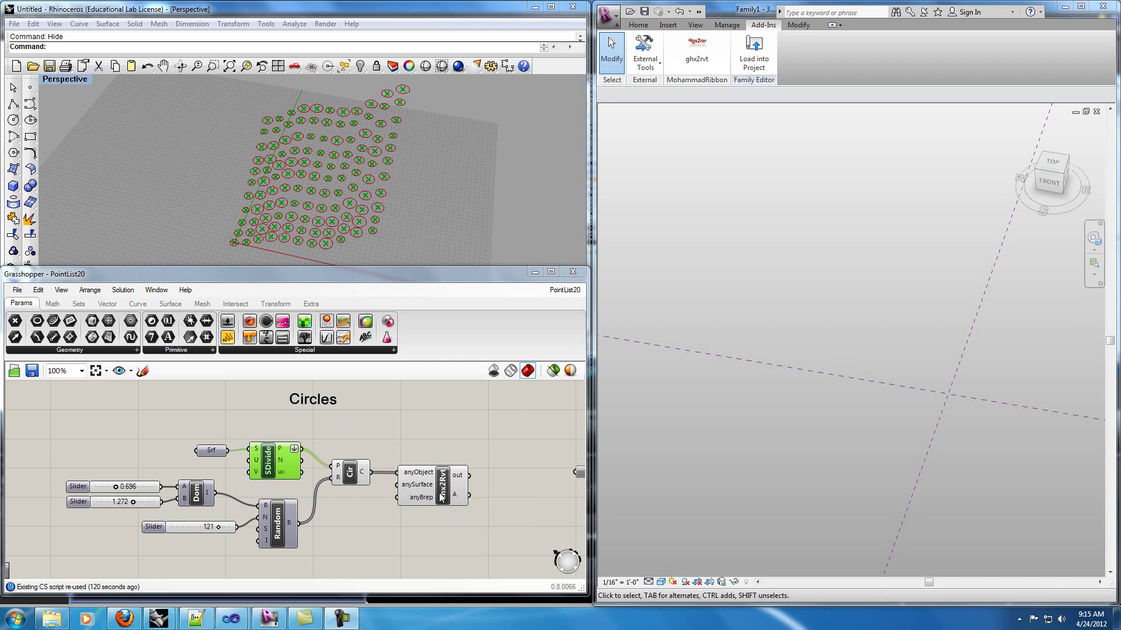
- Import the random-radius circles on the 121 surface points into Revit and pan to frame them
left_click(698, 52)
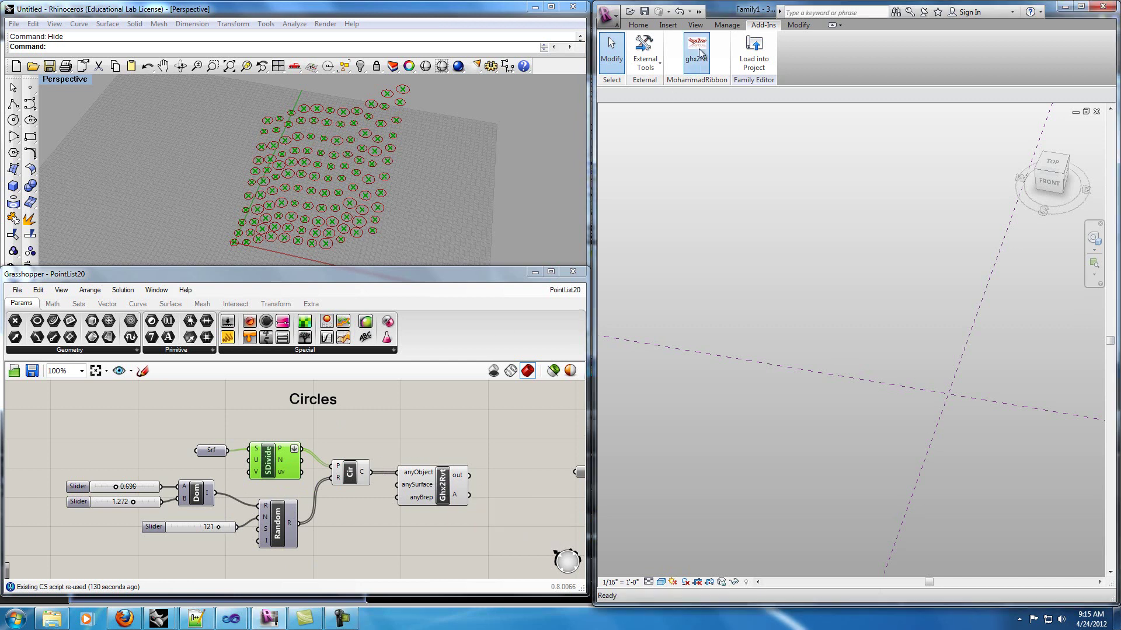
middle_click_drag(834, 274, 675, 313)
middle_click_drag(723, 400, 733, 405)
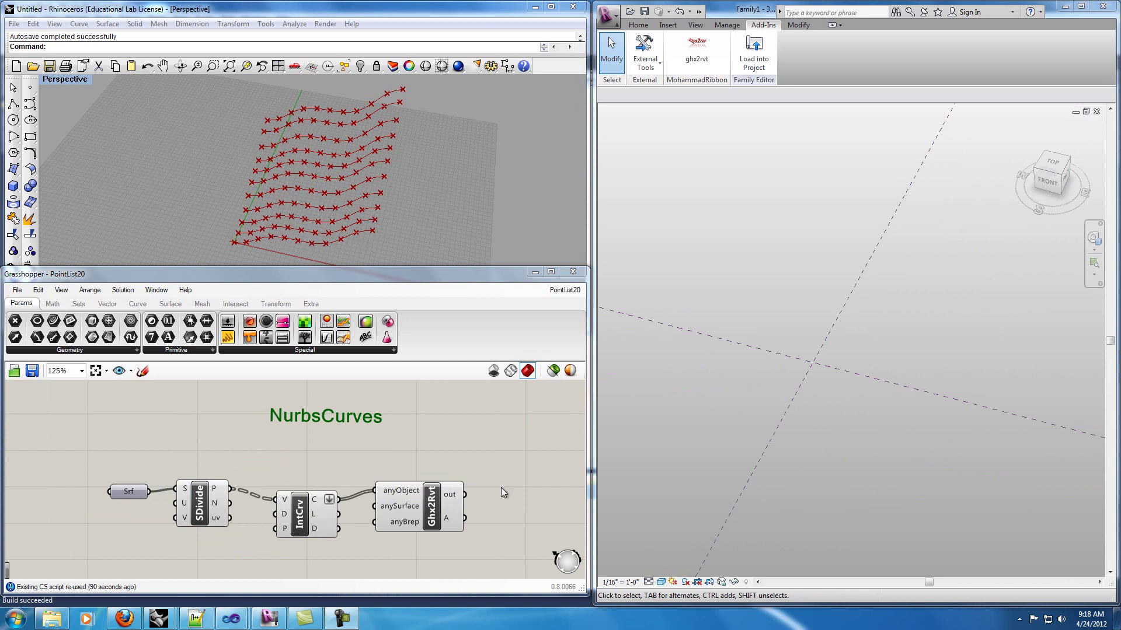
- Reload ghx2rvt.csv and import the interpolated curves into the Revit family, orbiting to view them
right_click_drag(219, 234, 239, 183)
left_click(196, 619)
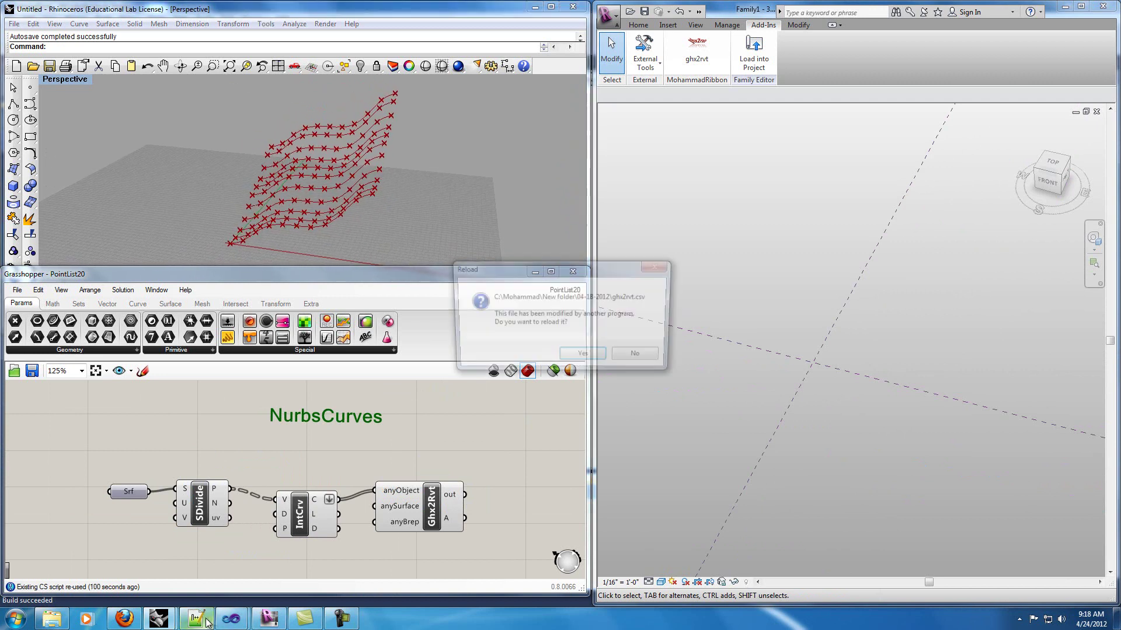
left_click(583, 357)
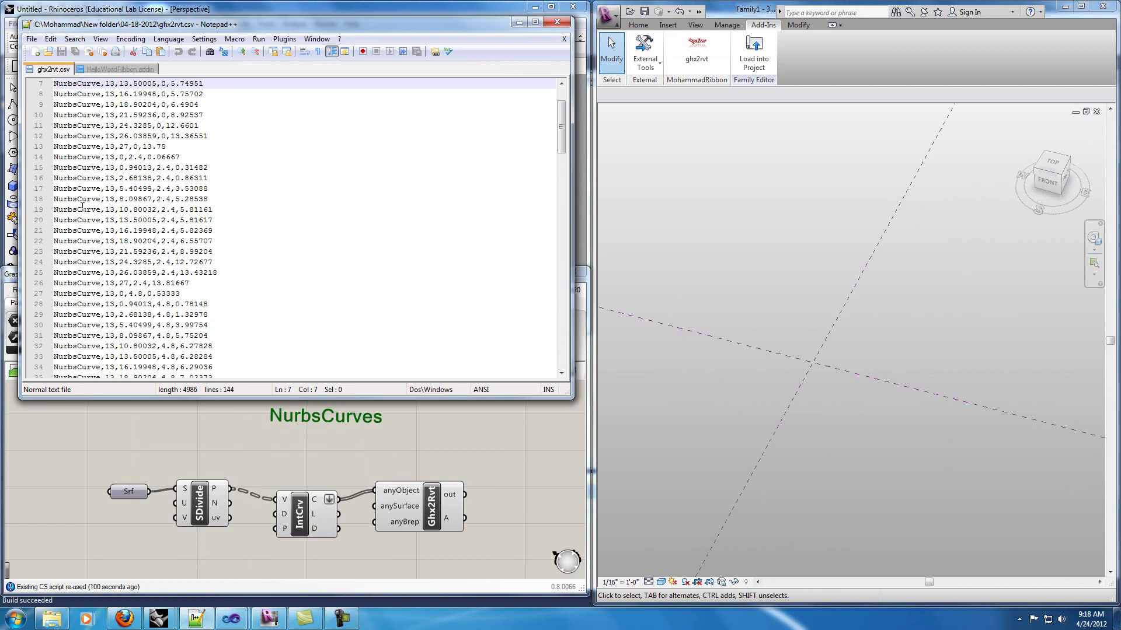
left_click(518, 22)
left_click(706, 60)
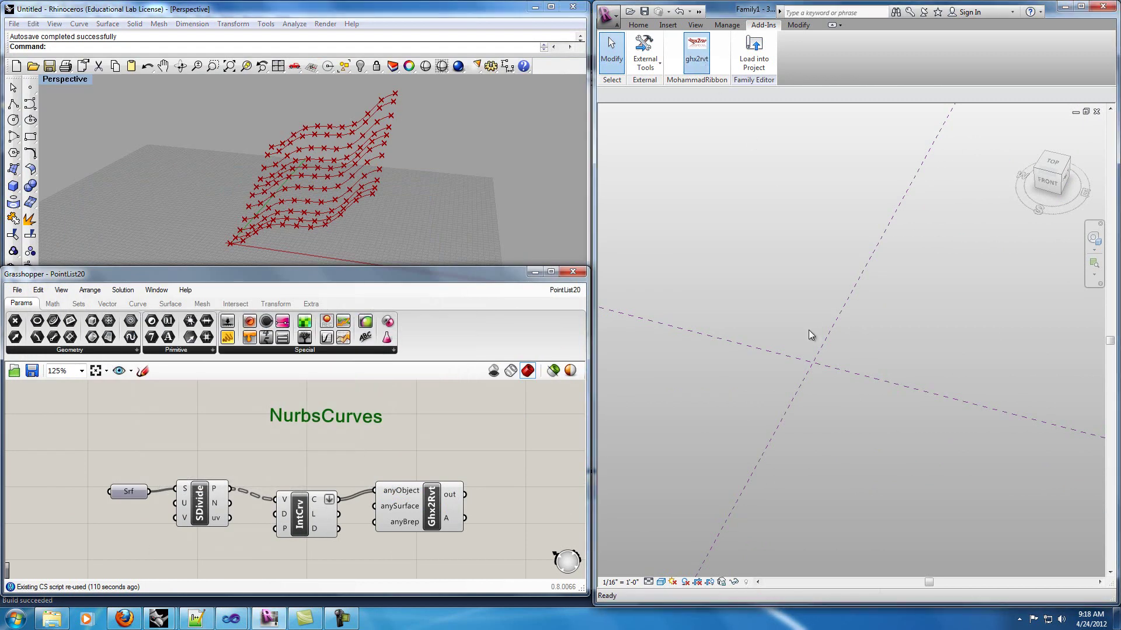
middle_click_drag(888, 458, 881, 458, "shift")
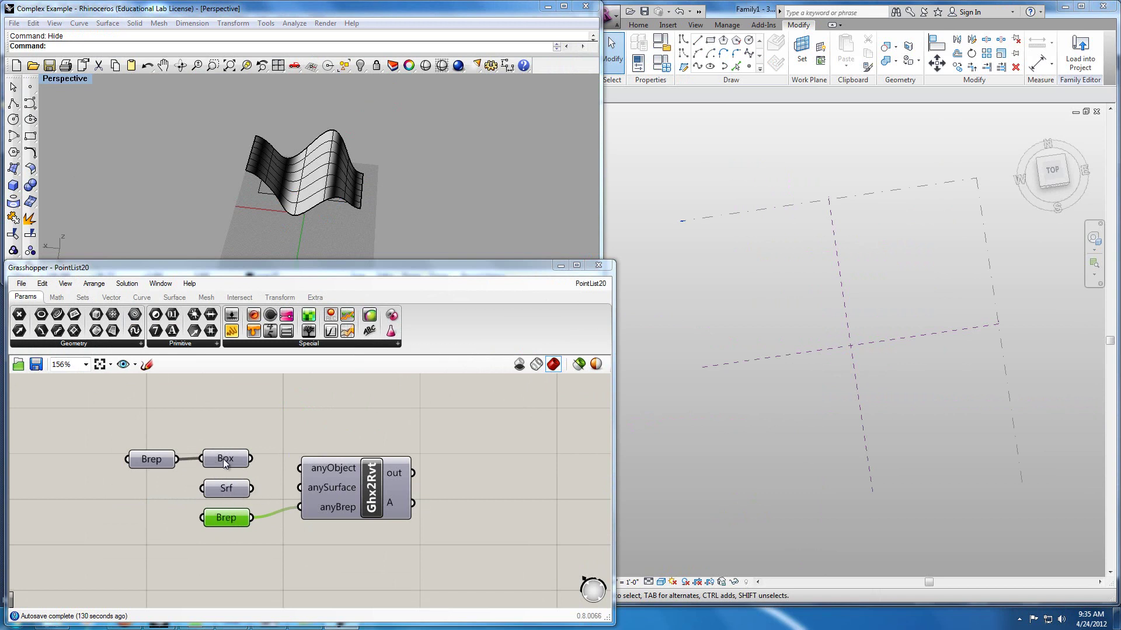
- Wire Srf into Ghx2Rvt's anySurface input and import the wavy surface into Revit
mouse_move(224, 463)
left_click_drag(252, 518, 298, 489)
left_click(822, 449)
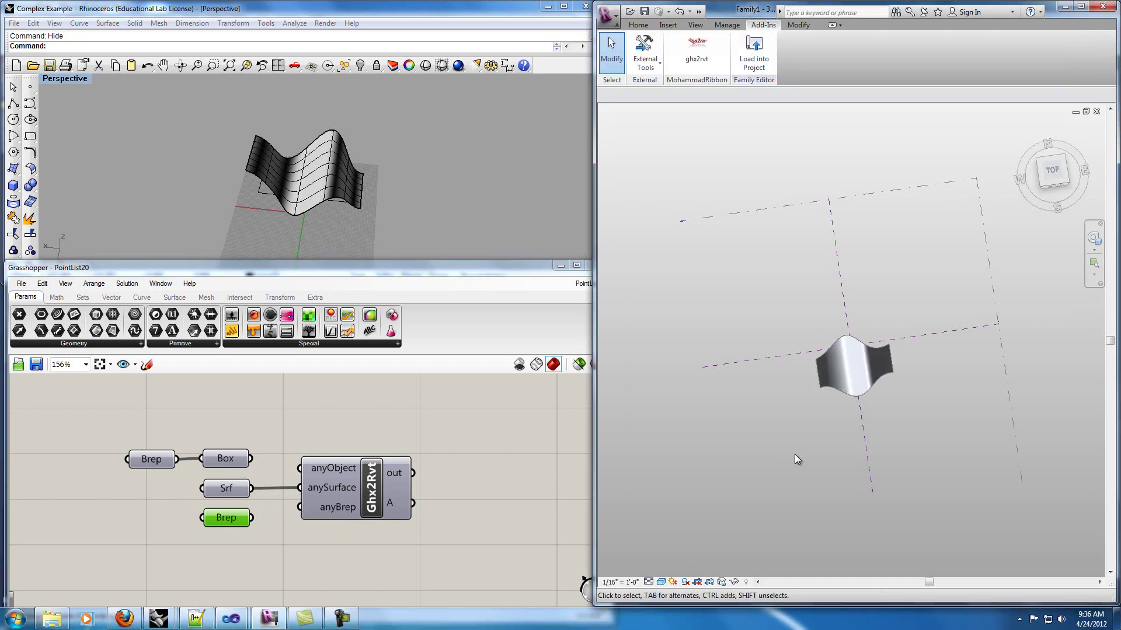
middle_click_drag(782, 453, 973, 426, "shift")
- Replace the Srf wire with Box on anyObject, import the box, and reveal Rhino's hidden box and ellipsoid
middle_click_drag(800, 426, 764, 431, "shift")
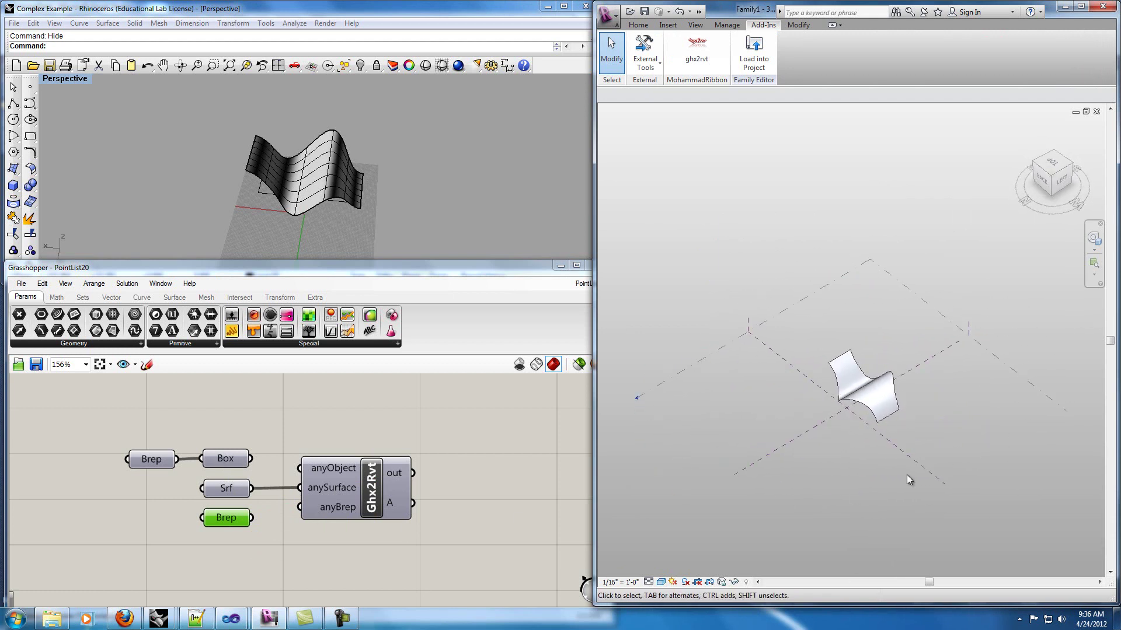
left_click_drag(251, 489, 293, 494)
left_click_drag(251, 459, 301, 471)
left_click(630, 233)
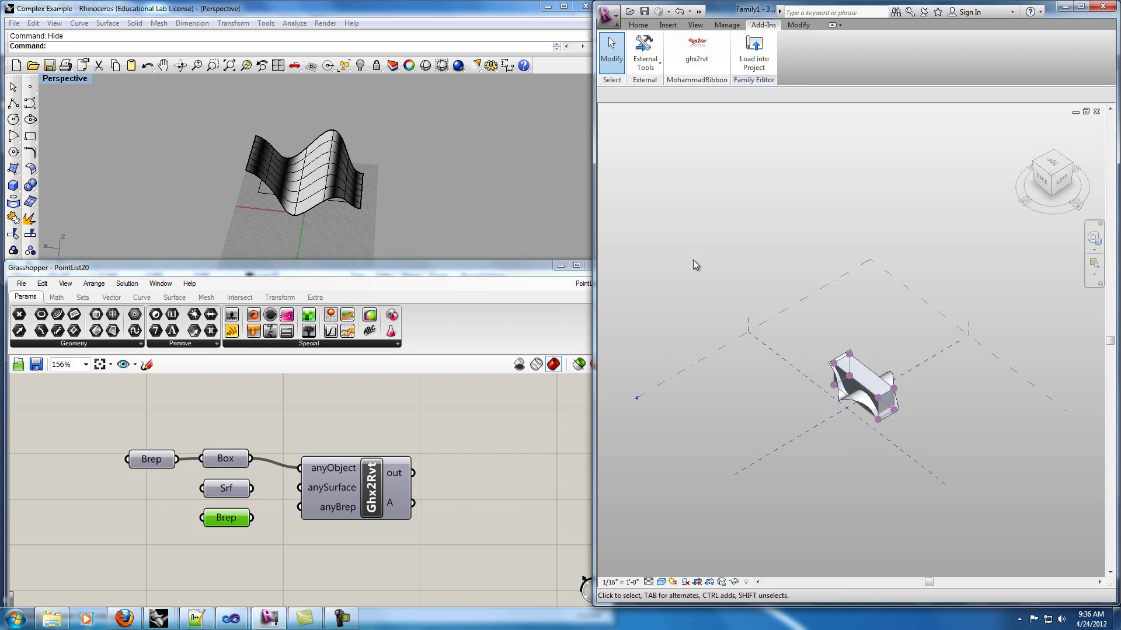
left_click(360, 66)
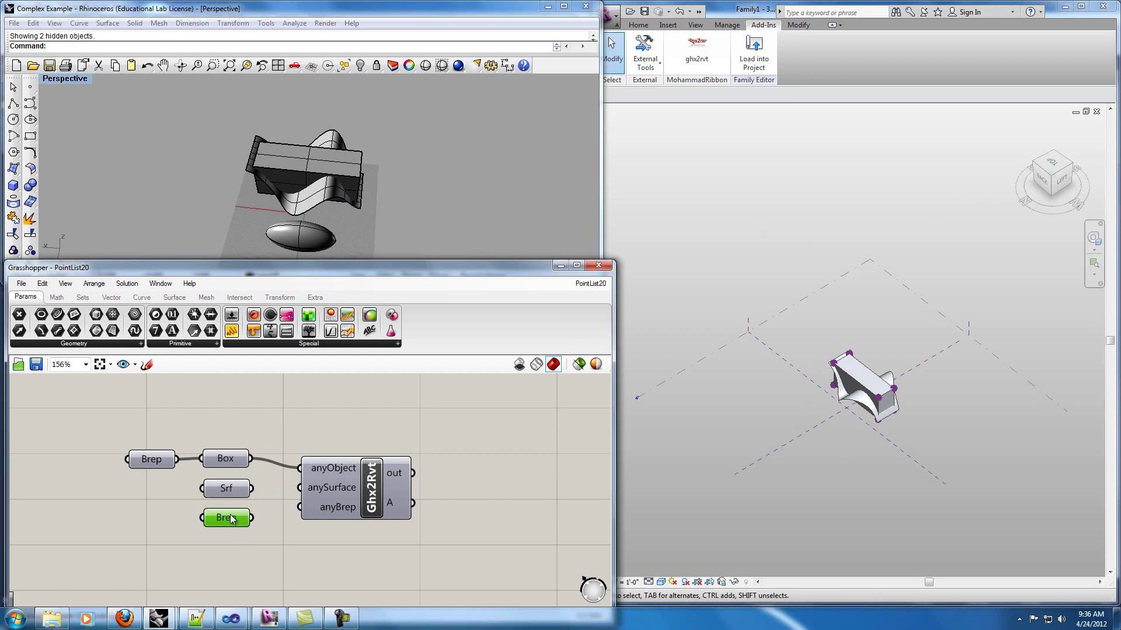
- Wire the revolved Brep into anyBrep instead of Box, import the ellipsoid, and select all imported forms
left_click_drag(253, 518, 279, 503)
left_click_drag(251, 459, 300, 468, "ctrl")
left_click(704, 60)
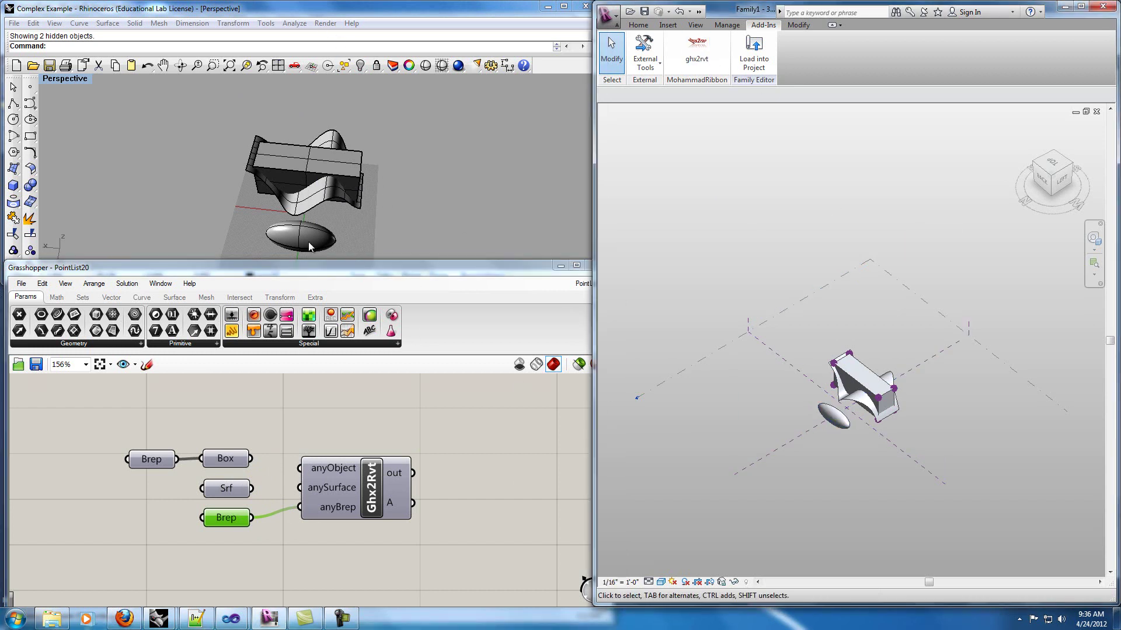
left_click_drag(748, 279, 912, 456)
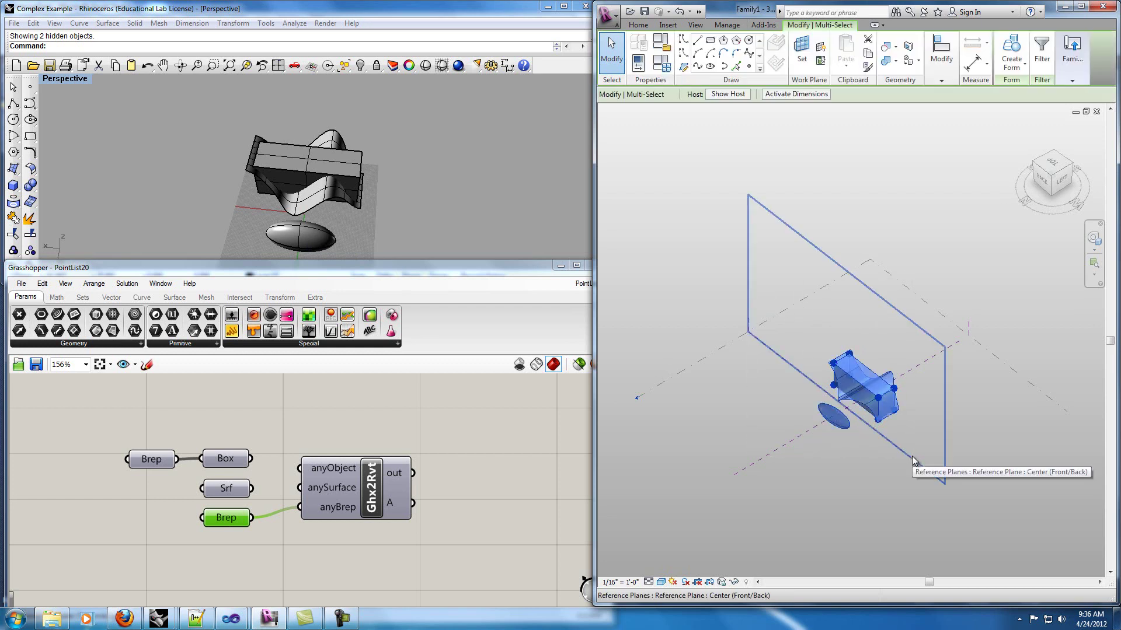
- Delete the previously imported forms from the Revit family
key("Escape")
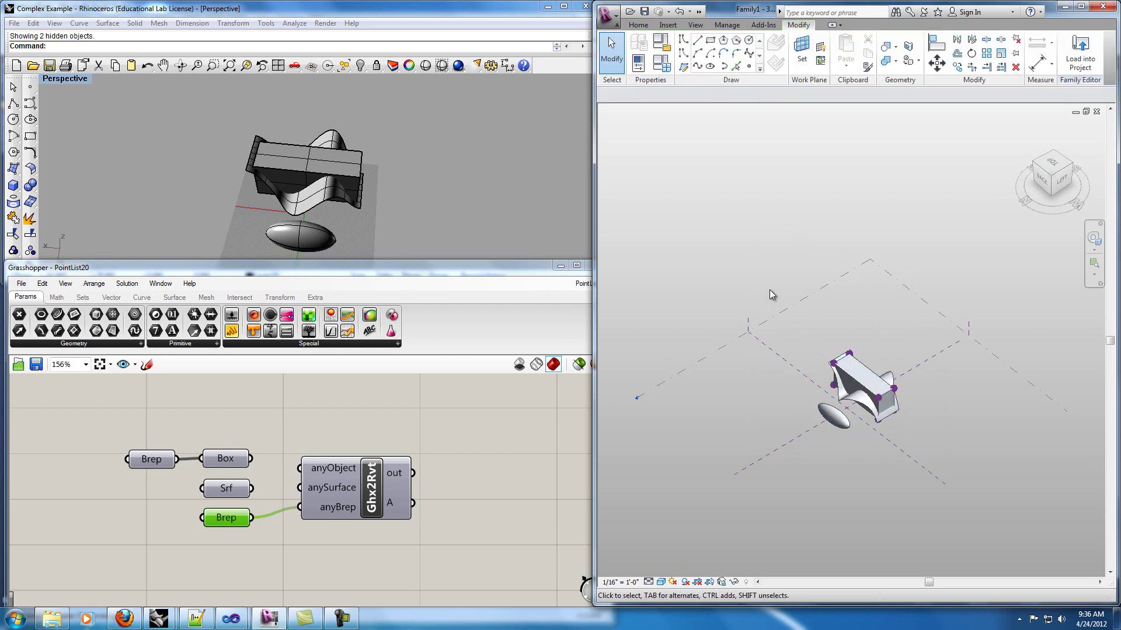
left_click_drag(769, 289, 913, 474)
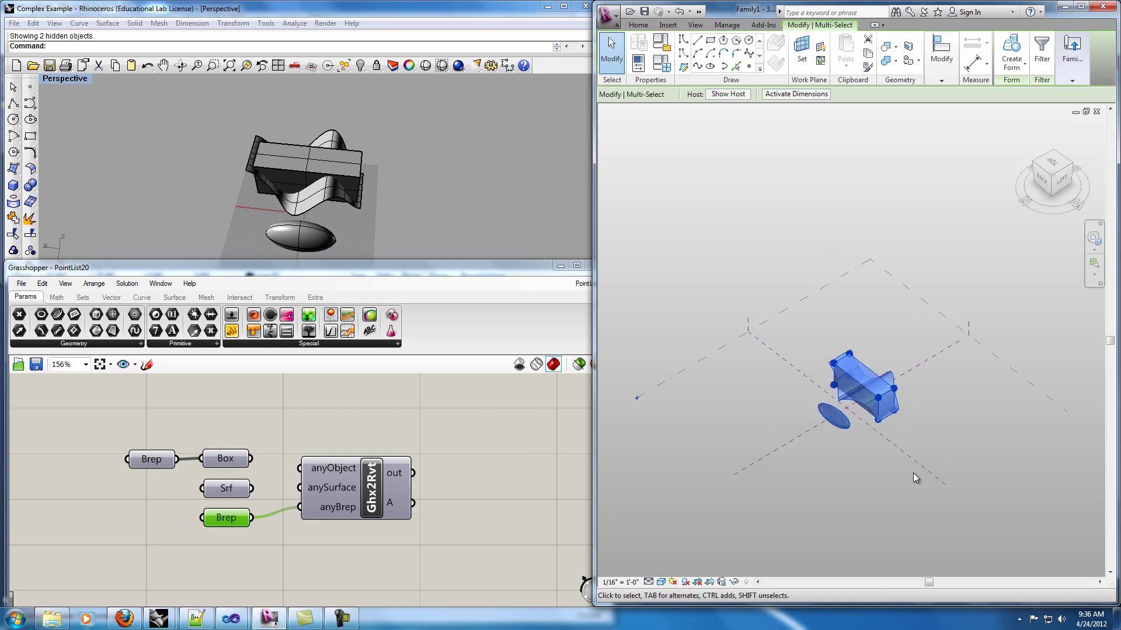
key("Delete")
- Wire Srf to anySurface and Box to anyObject on Ghx2Rvt, then run ghx2rvt in Revit
left_click_drag(252, 488, 300, 487)
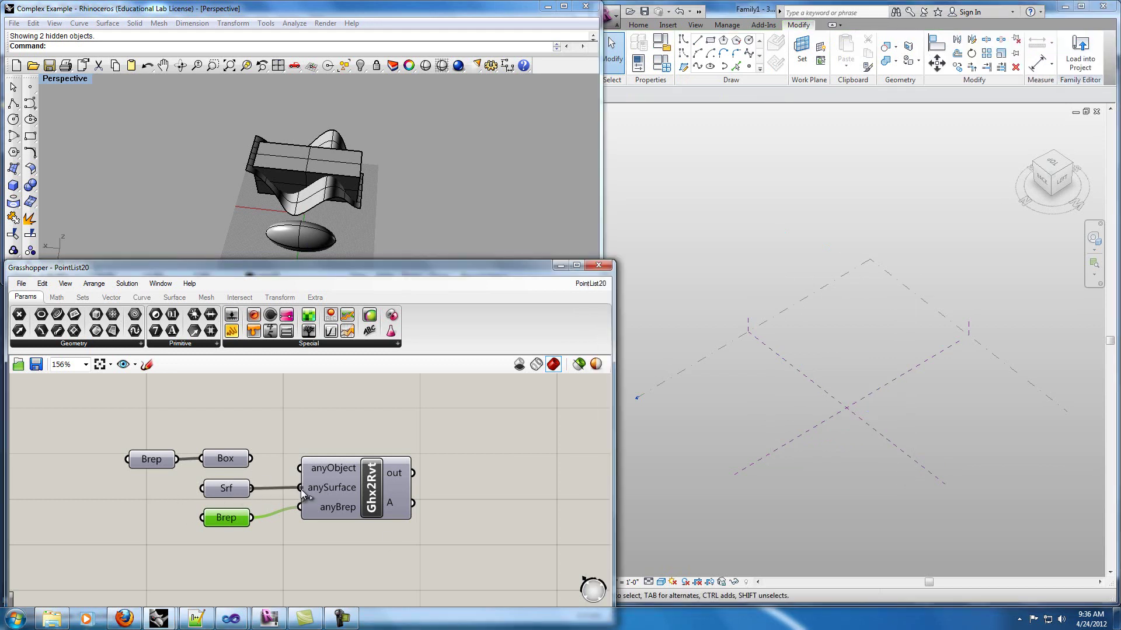
left_click_drag(251, 459, 300, 468)
left_click(763, 24)
left_click(697, 52)
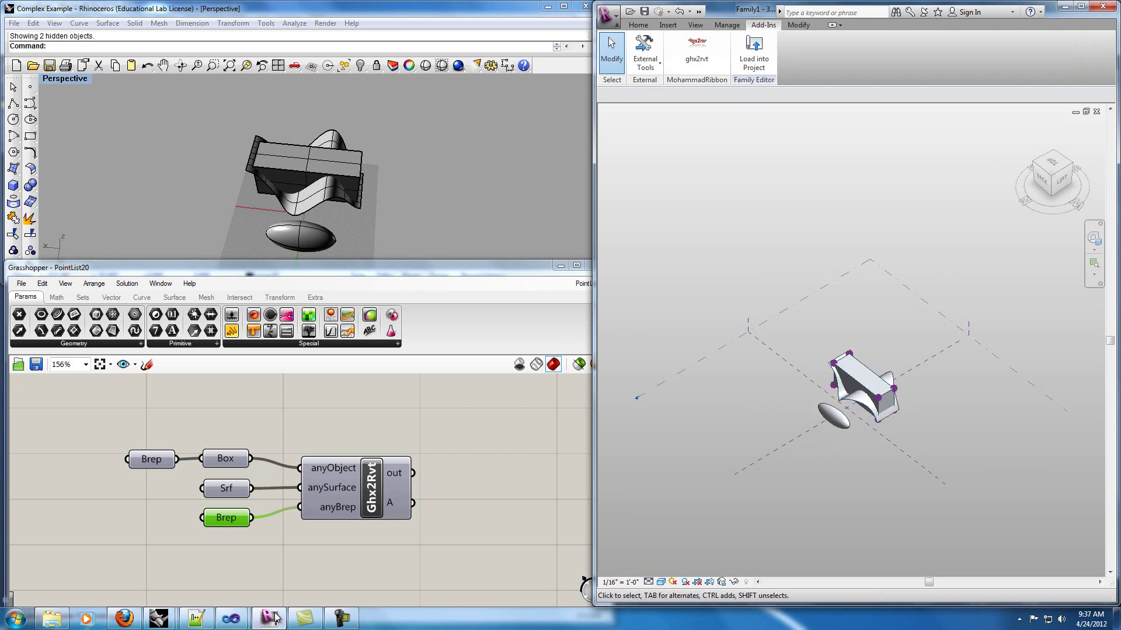
- Reload ghx2rvt.csv in Notepad++, review its 141 Box, Surface and Revolve rows, then minimize it
left_click(197, 618)
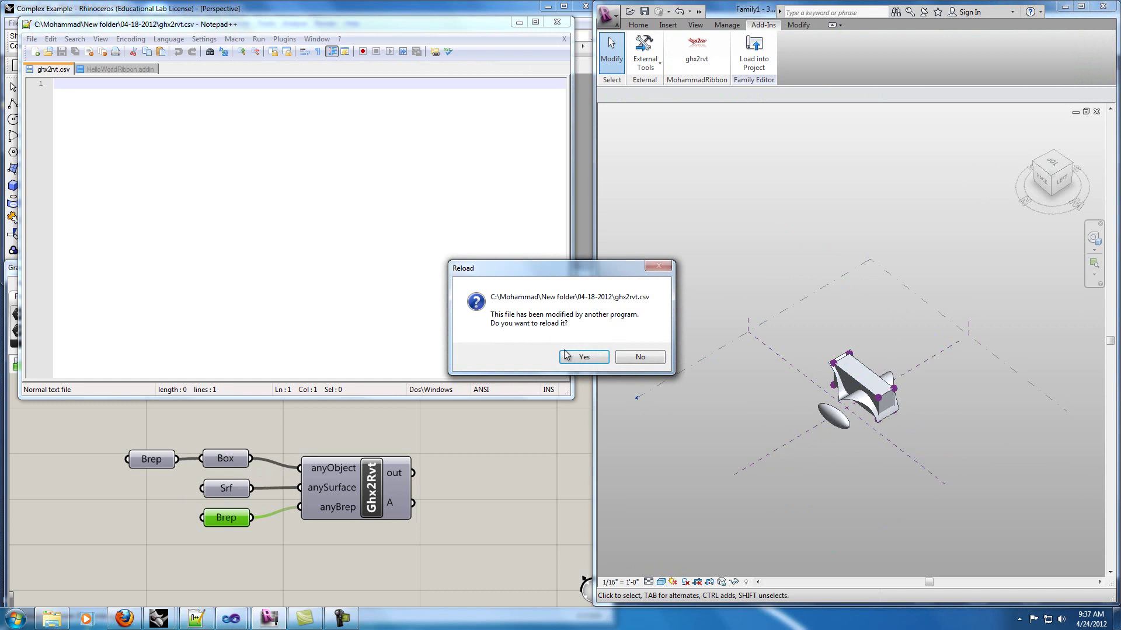
left_click(583, 357)
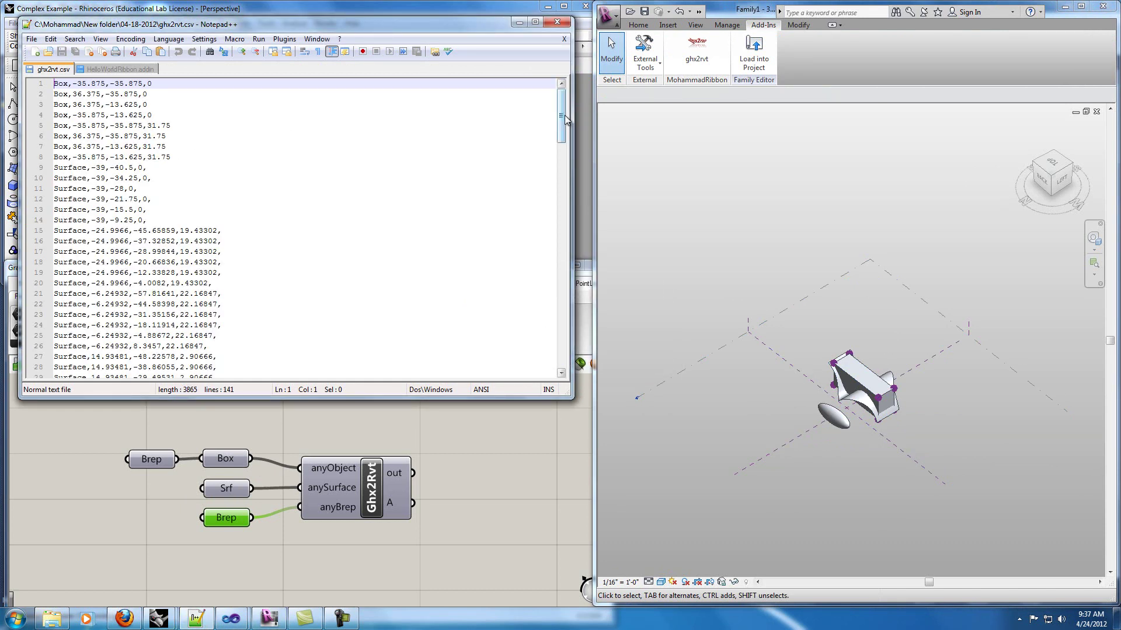
left_click_drag(562, 114, 561, 201)
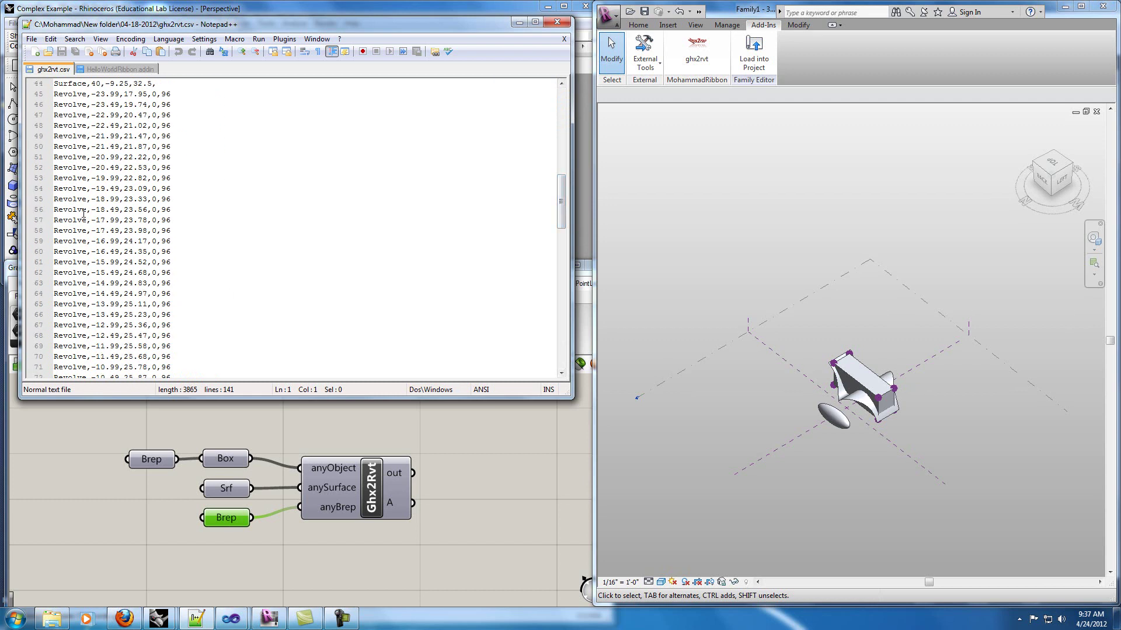
scroll(518, 195, "down", 20)
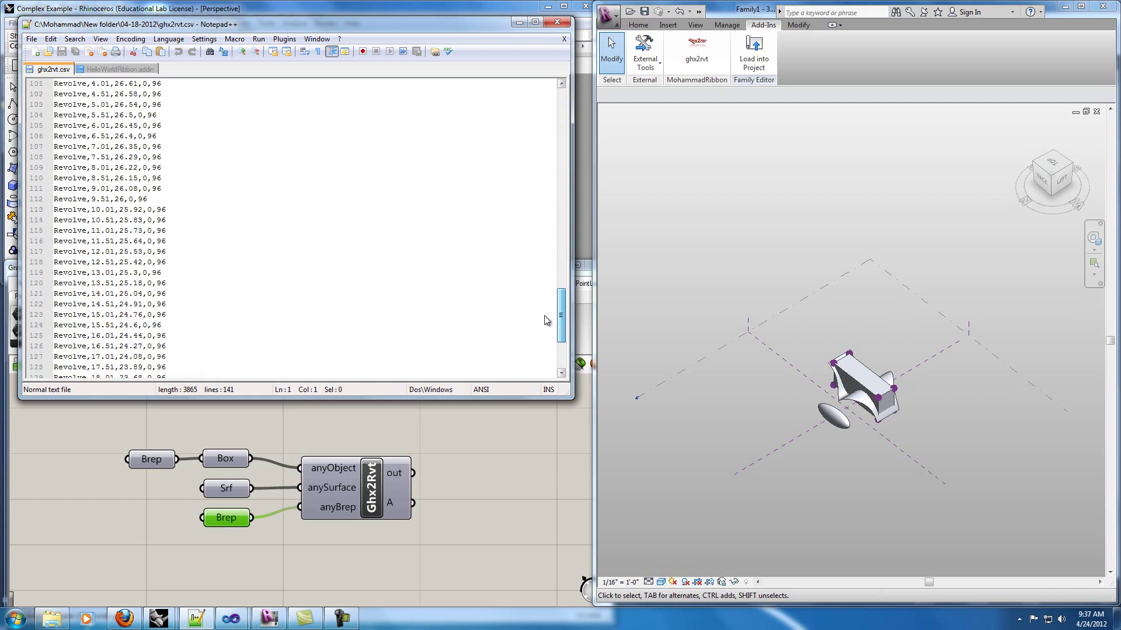
left_click(518, 24)
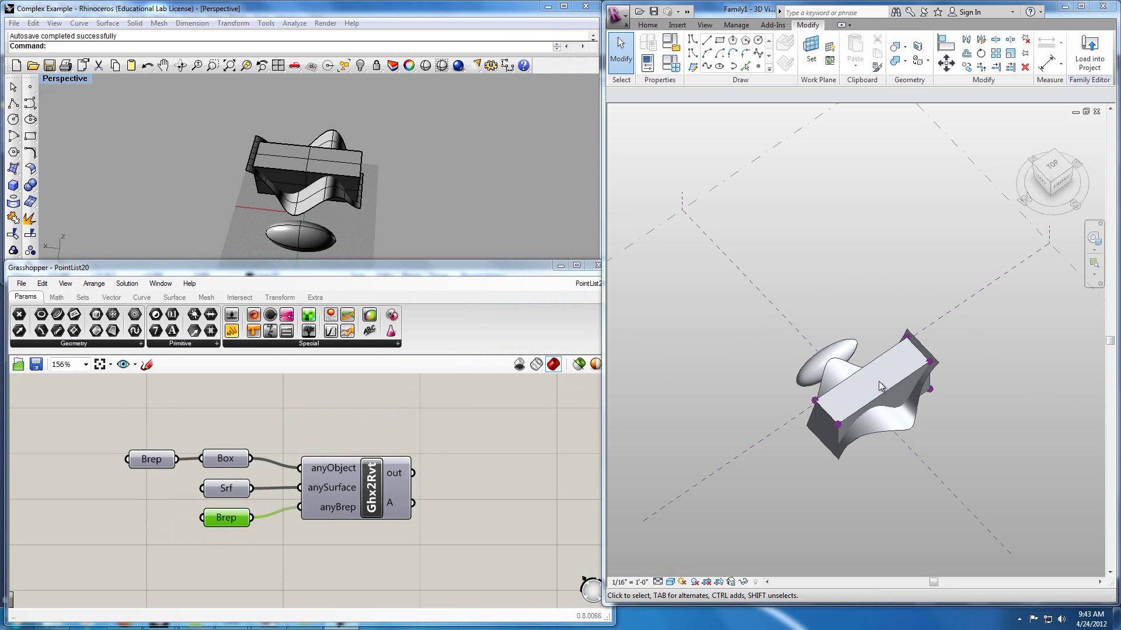
- Pull the box's top face upward, then pick its edges, a corner and the whole form before deselecting
left_click(863, 383)
left_click_drag(863, 383, 863, 353)
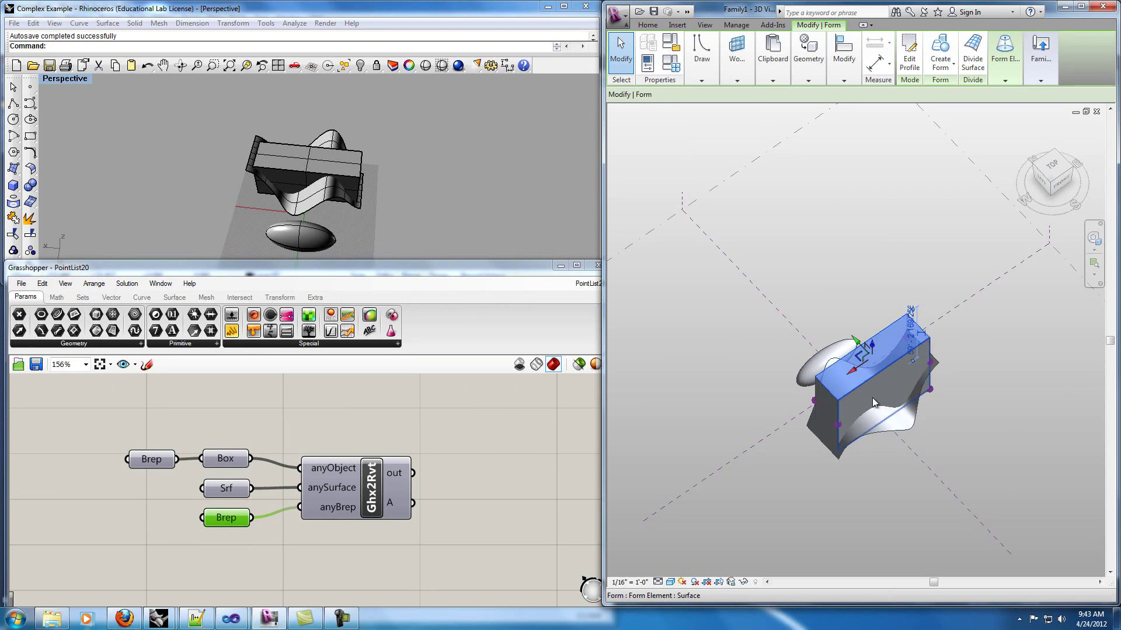
left_click(841, 444)
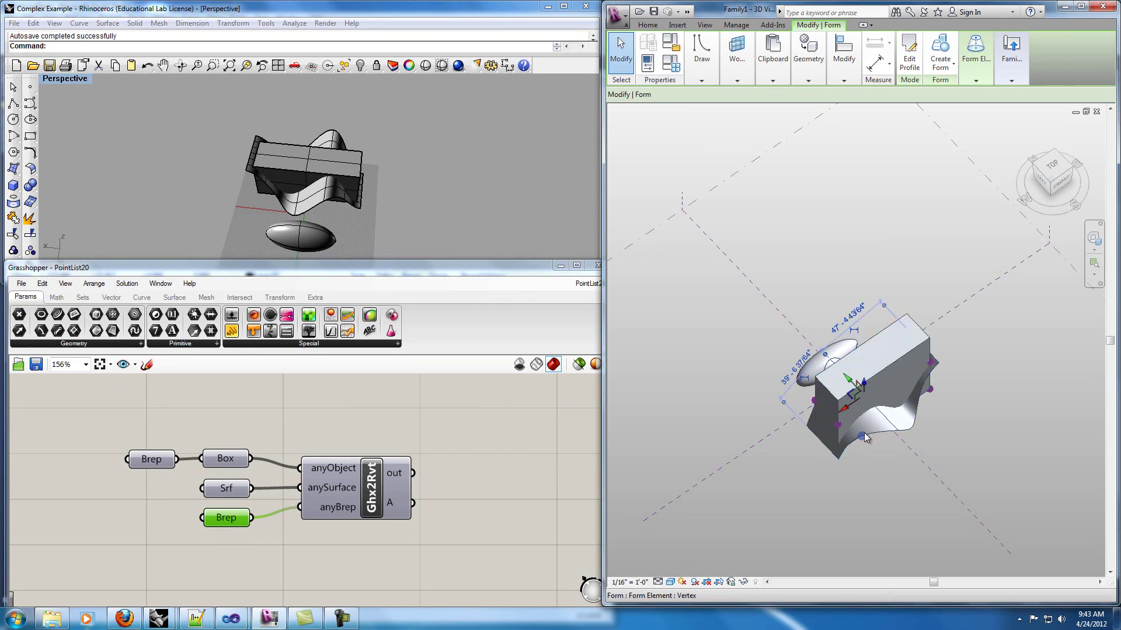
left_click(841, 453)
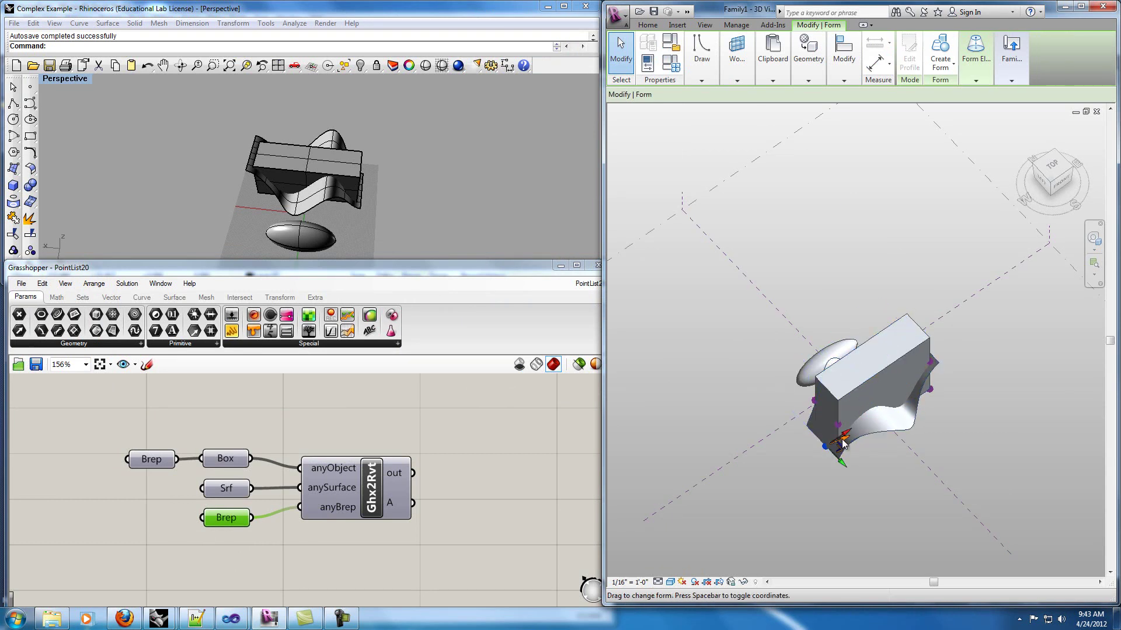
left_click(853, 481)
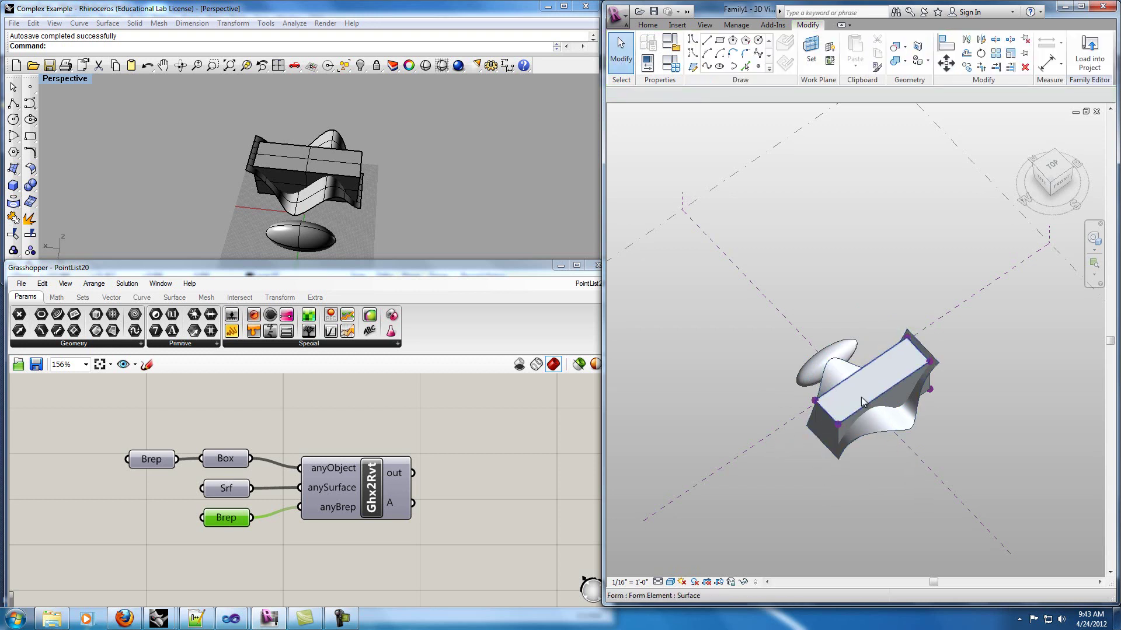
left_click(863, 401)
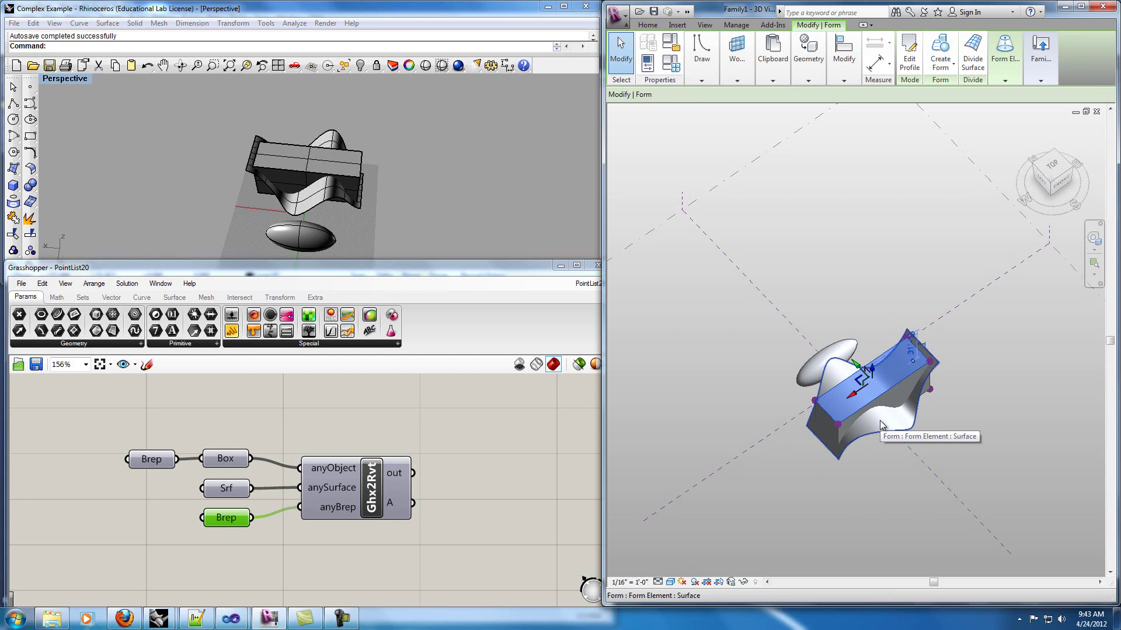
key("Tab")
left_click(880, 420)
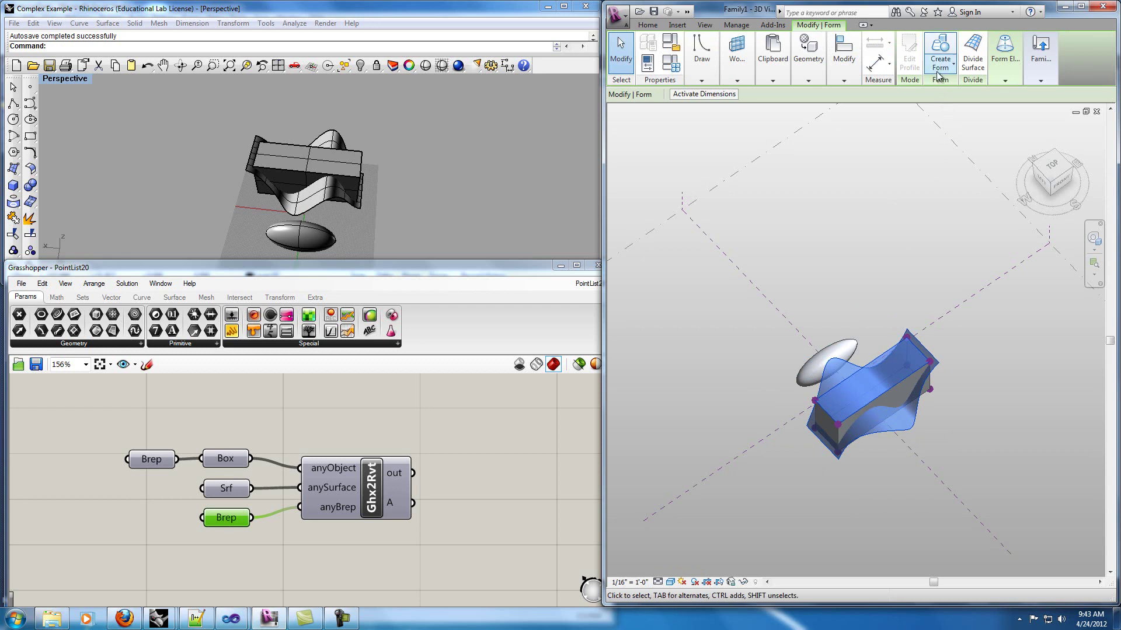
left_click(981, 308)
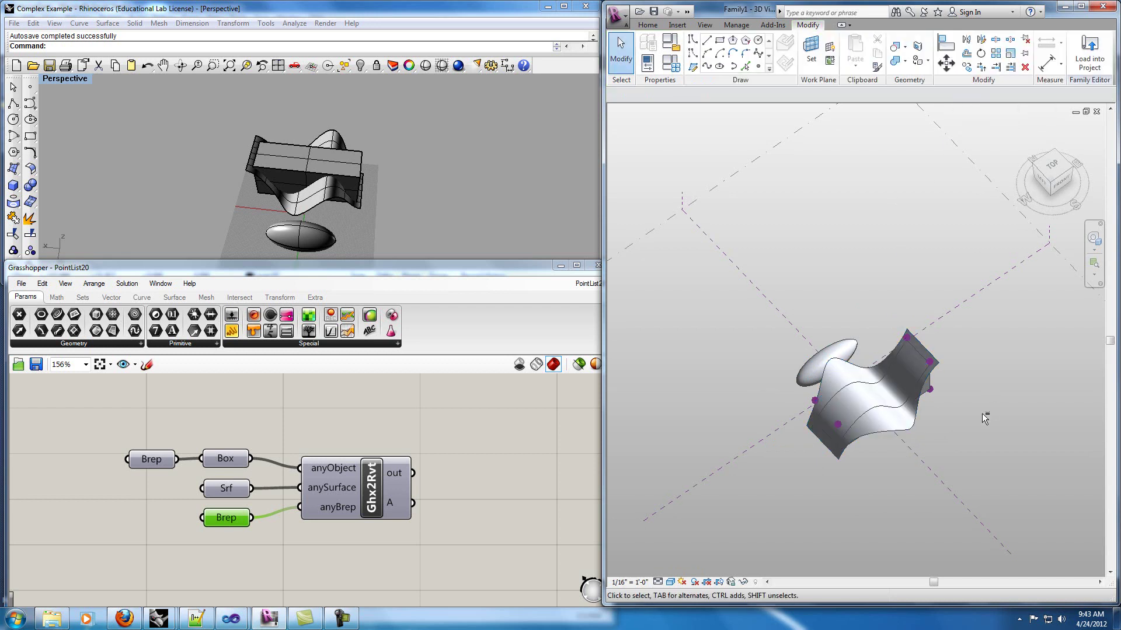
- Select the whole box form plus the wavy surface and create a Solid Form from them
middle_click_drag(973, 431, 843, 502, "shift")
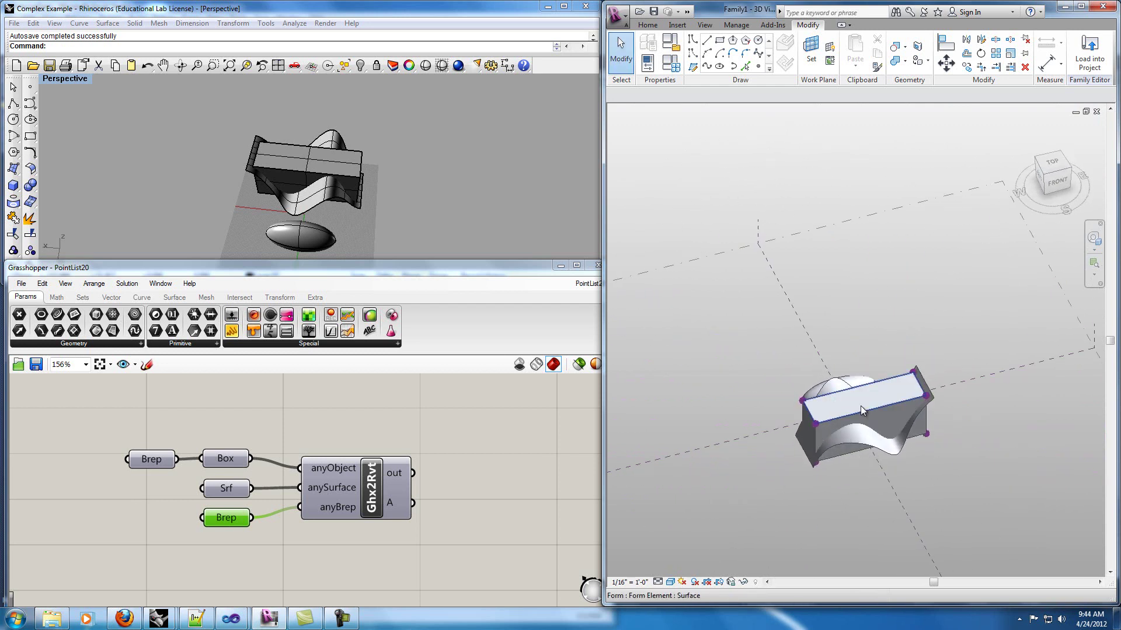
key("Tab")
left_click(860, 405)
left_click(896, 450, "ctrl")
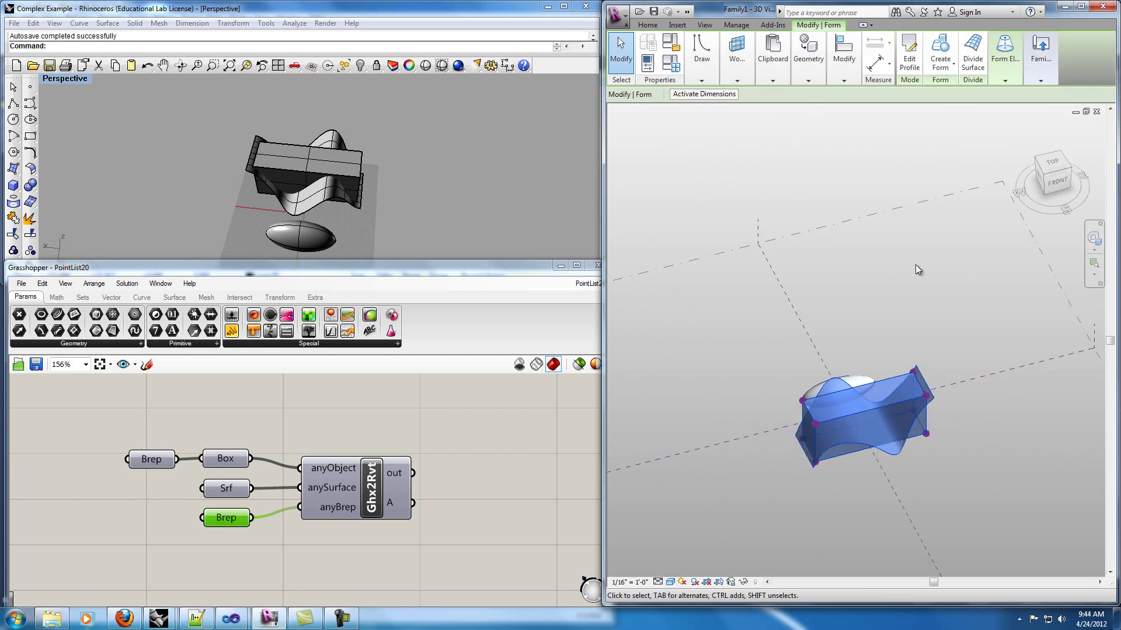
left_click(940, 55)
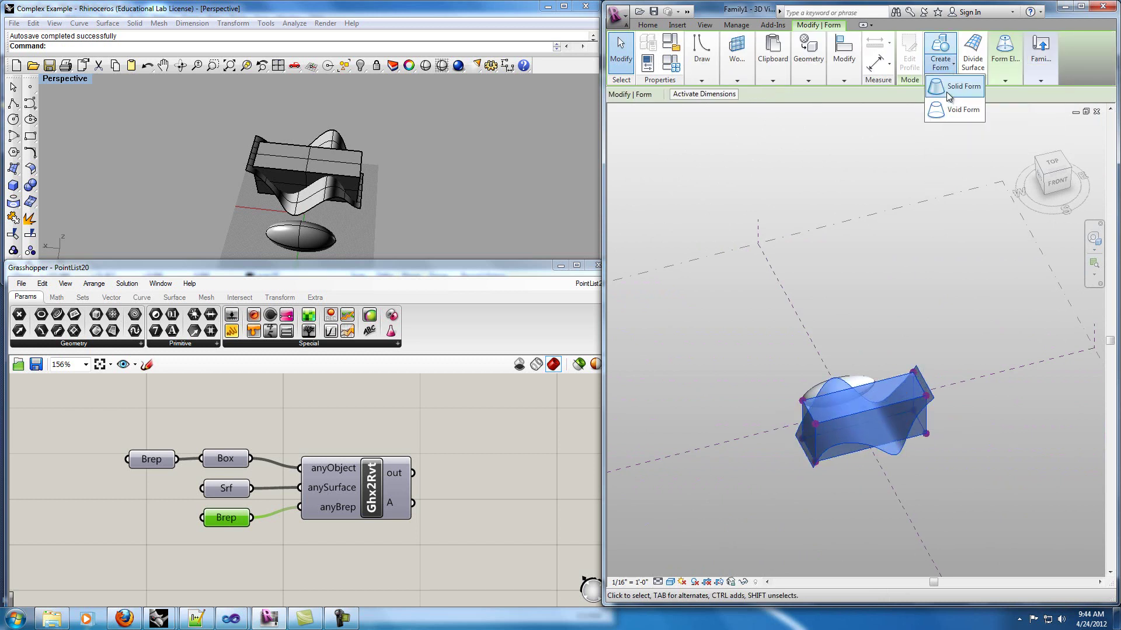
left_click(947, 88)
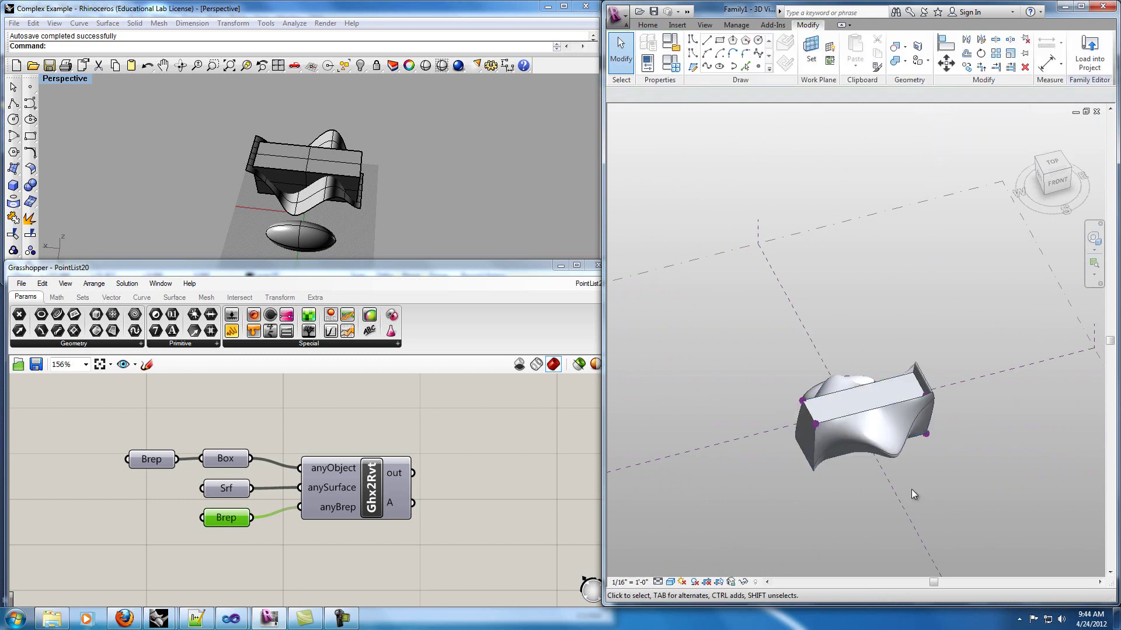
mouse_move(912, 493)
middle_mouse_down("shift")
mouse_move(928, 490)
mouse_move(895, 523)
mouse_move(855, 518)
mouse_move(975, 528)
mouse_move(1004, 496)
mouse_move(893, 490)
middle_mouse_up("shift")
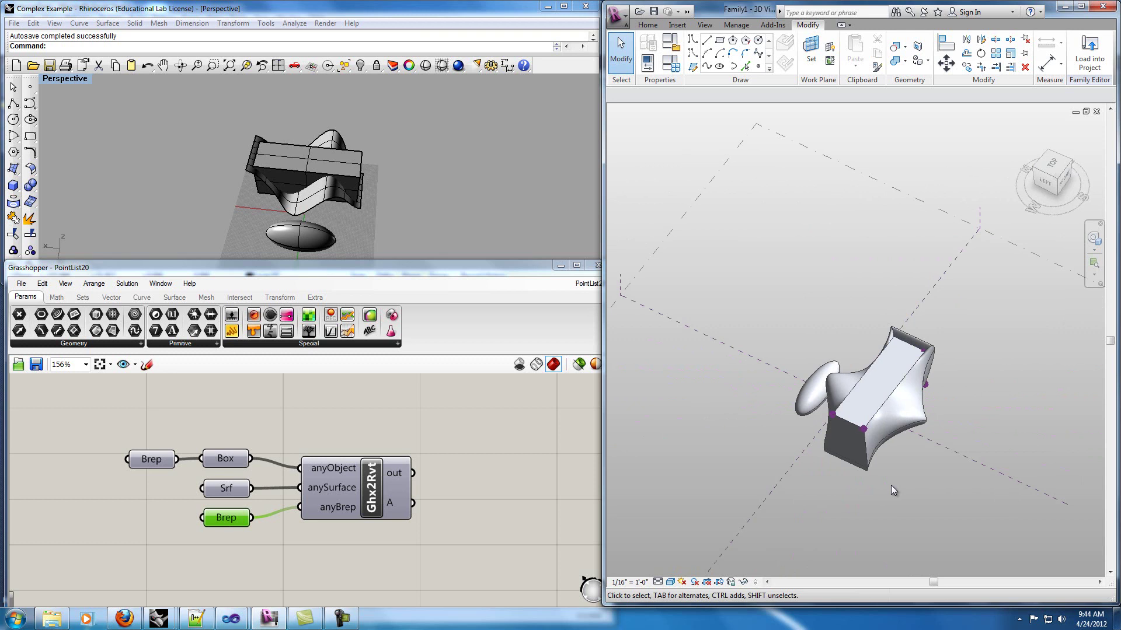